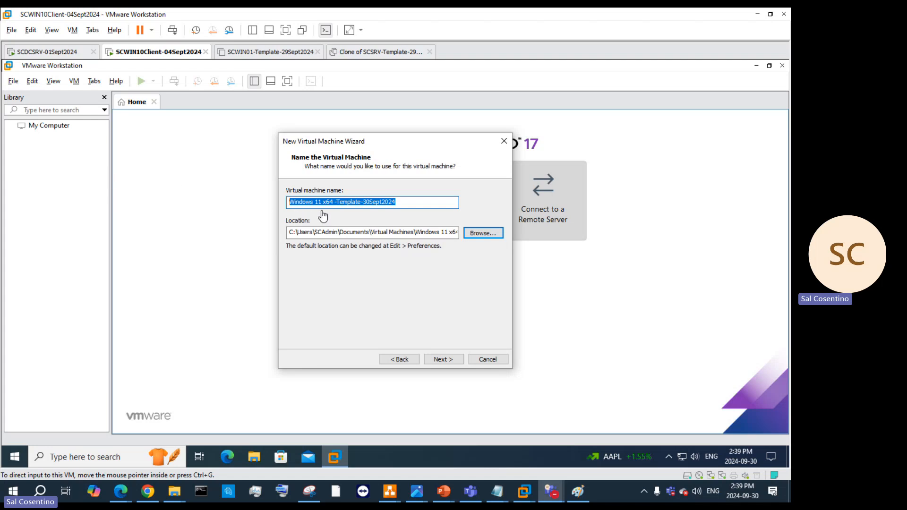
# Keep C:\Users\SCAdmin\Documents as the VM location and continue to the Encryption Information page.
pyautogui.click(497, 236)
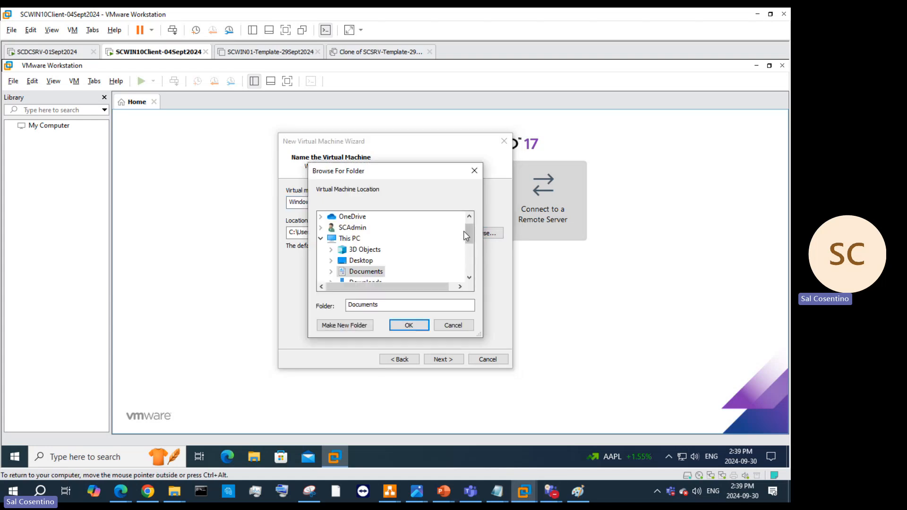
pyautogui.moveTo(469, 236); pyautogui.dragTo(468, 266)
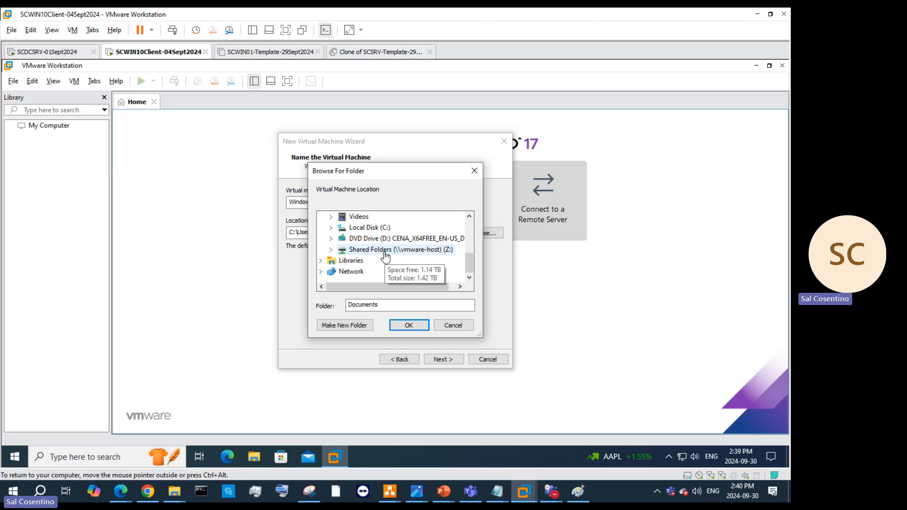
pyautogui.scroll(4, 392, 250)
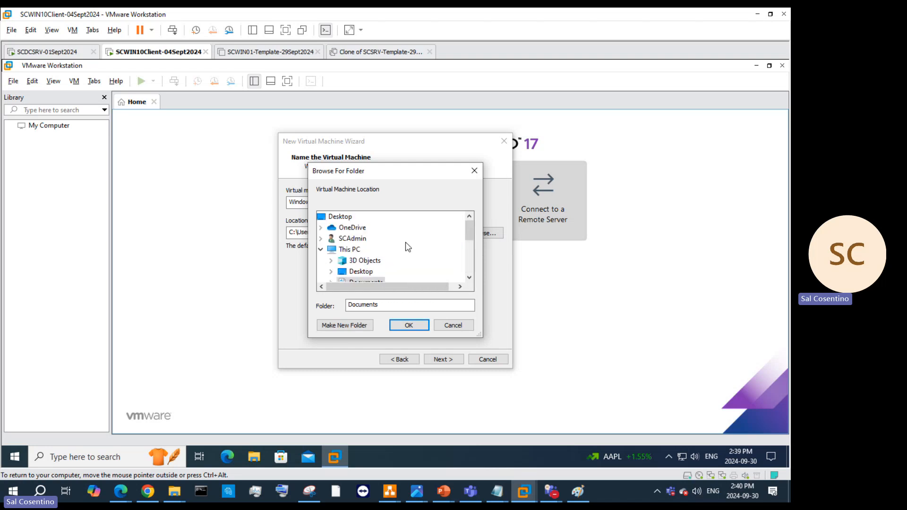
pyautogui.click(449, 325)
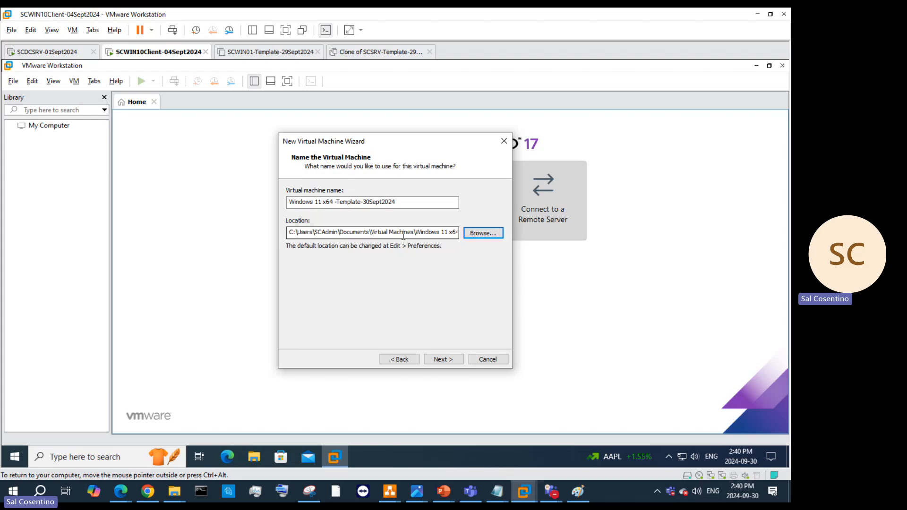
pyautogui.click(495, 236)
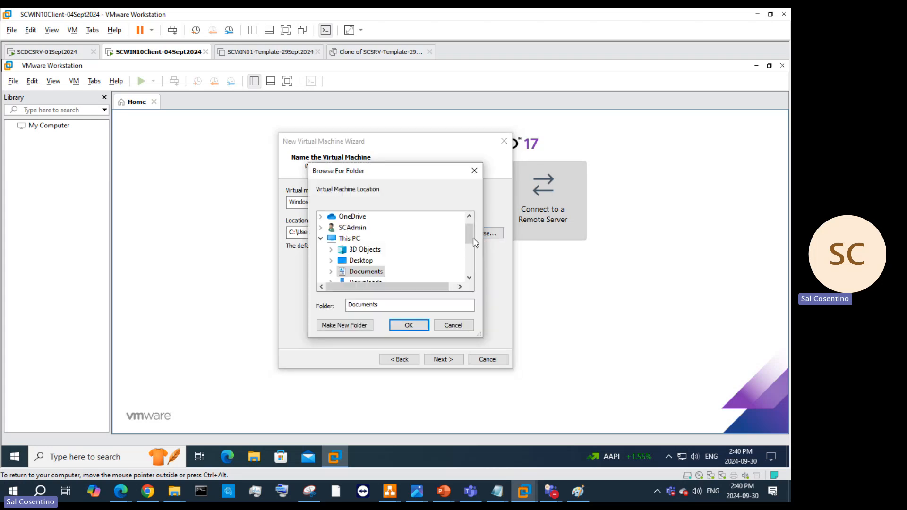
pyautogui.click(410, 326)
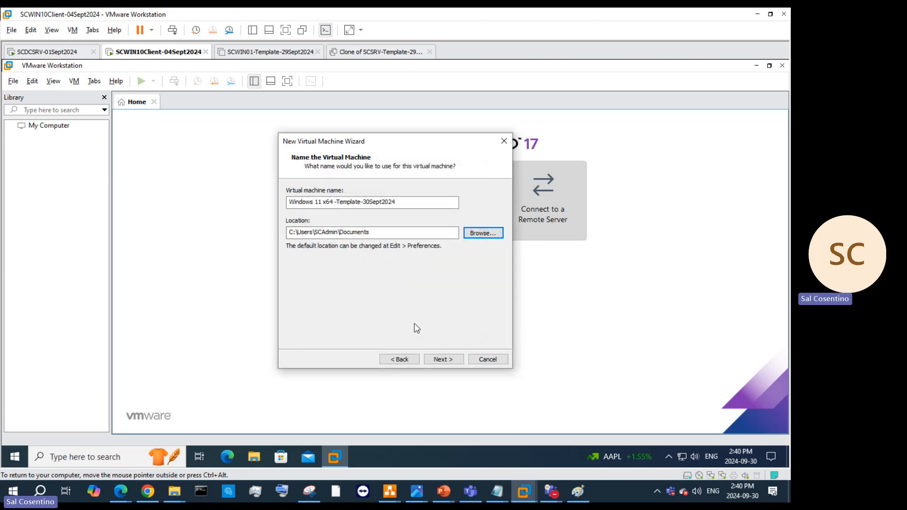
pyautogui.click(444, 360)
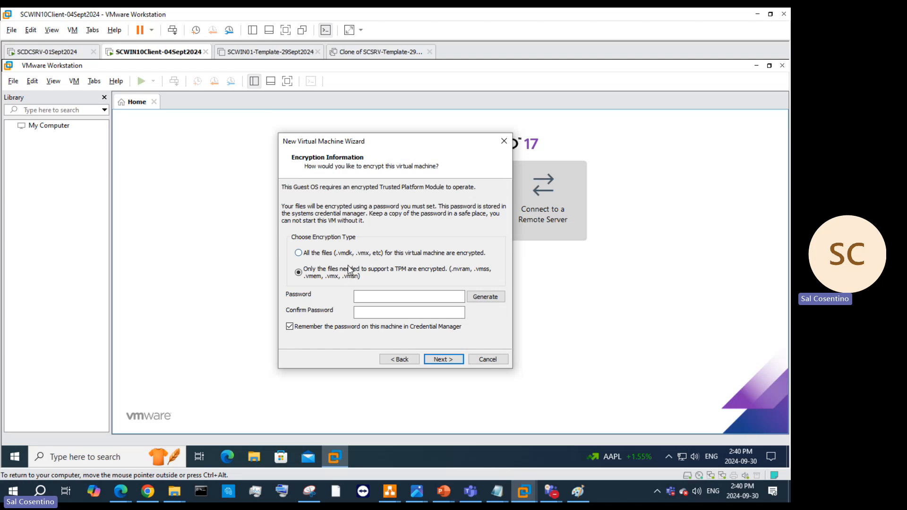
# Generate a TPM encryption password and paste it into the open Notepad notes.
pyautogui.click(487, 298)
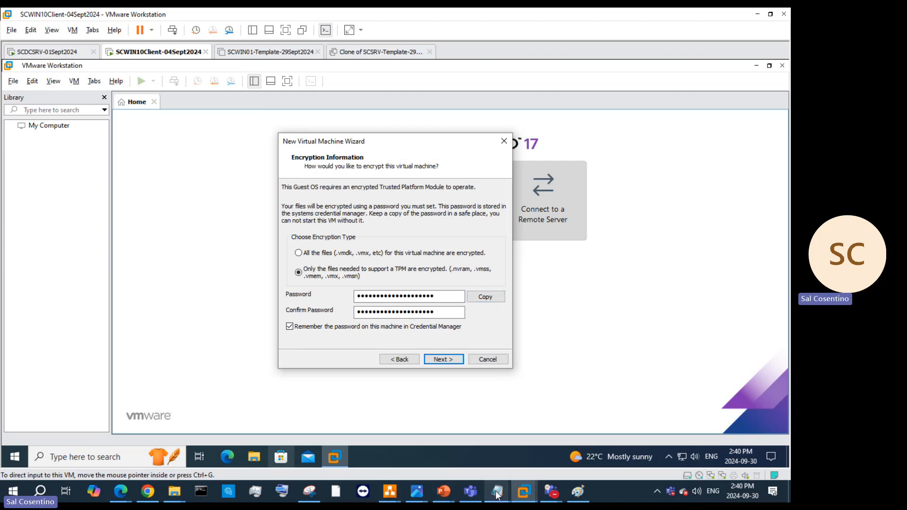
pyautogui.moveTo(497, 495)
pyautogui.click(664, 441)
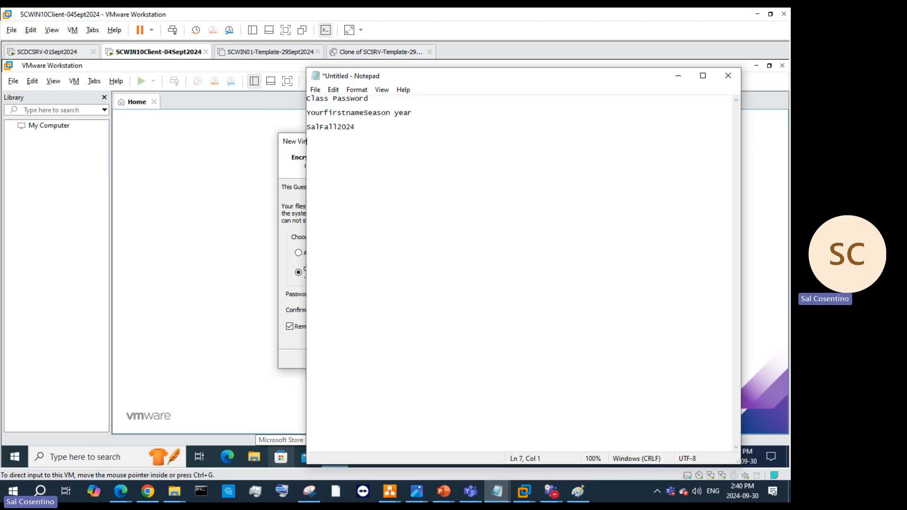
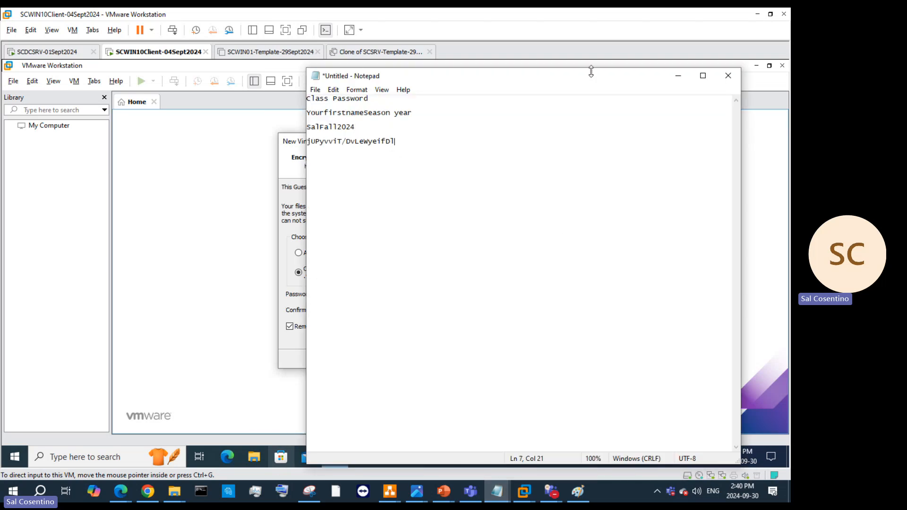
pyautogui.click(673, 74)
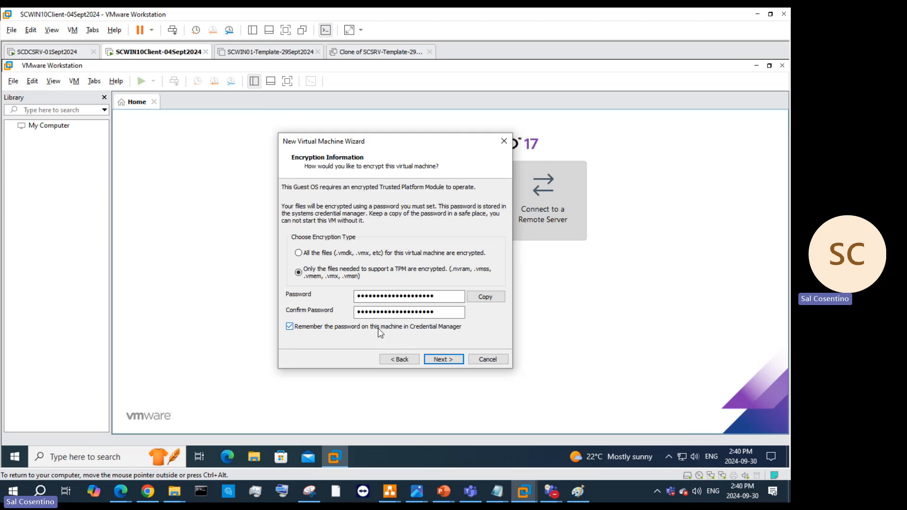
# Turn off Remember password, accept the data loss warning, and continue to disk capacity.
pyautogui.click(290, 326)
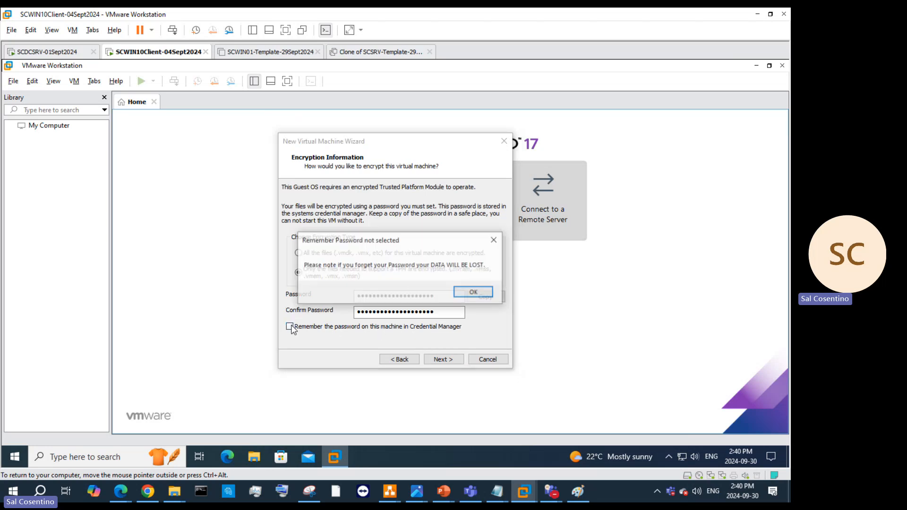
pyautogui.click(464, 292)
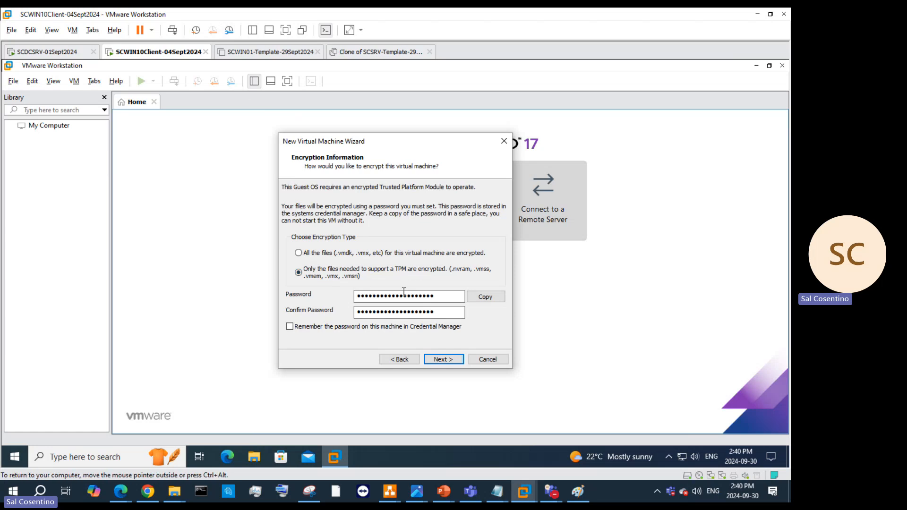
pyautogui.click(443, 359)
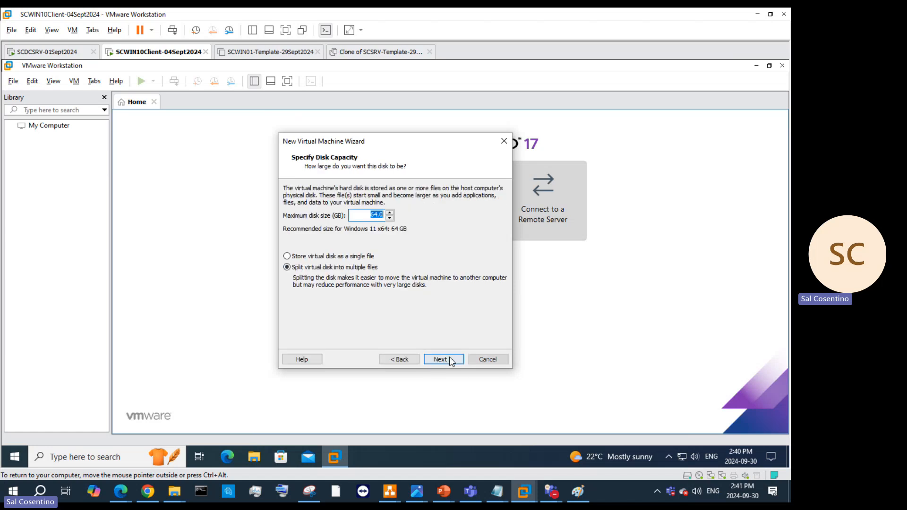
# Store the disk as a single file, set maximum size to 150 GB, and finish creating the VM.
pyautogui.click(300, 257)
pyautogui.click(373, 215)
pyautogui.moveTo(379, 211); pyautogui.dragTo(421, 215)
pyautogui.click(405, 203)
pyautogui.write('150')
pyautogui.click(445, 359)
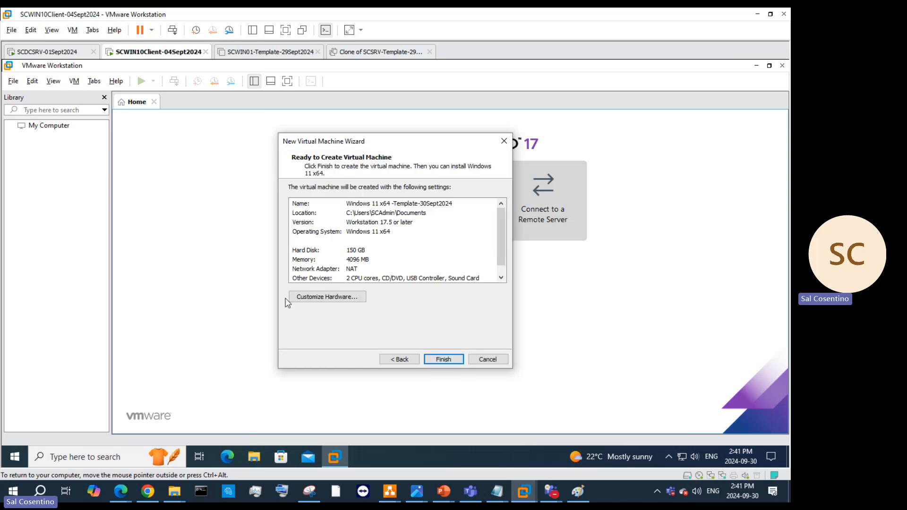
pyautogui.click(444, 359)
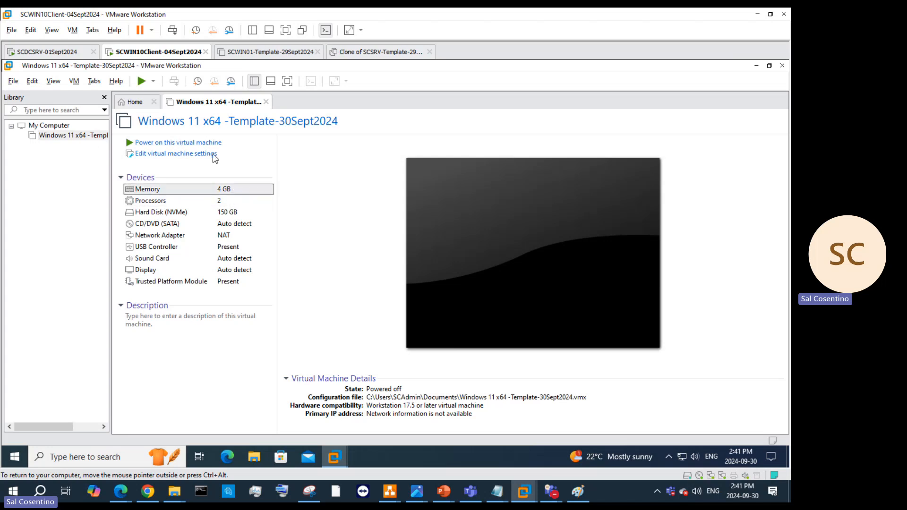
# Review the Trusted Platform Module in the new VM's settings and back out of adding hardware.
pyautogui.click(189, 154)
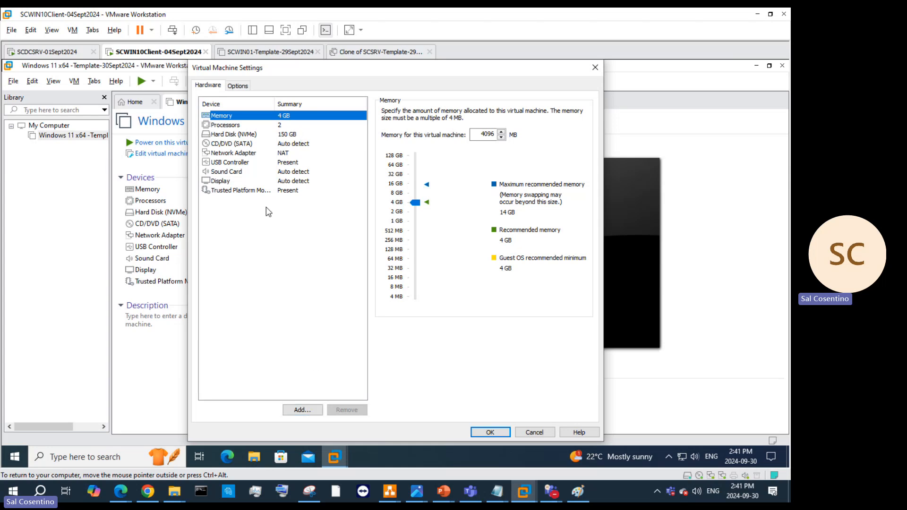
pyautogui.click(232, 192)
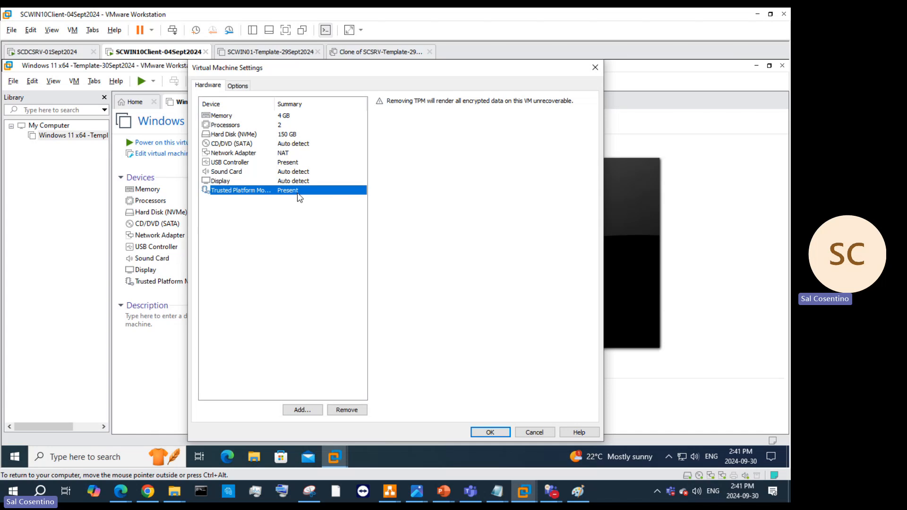
pyautogui.click(308, 410)
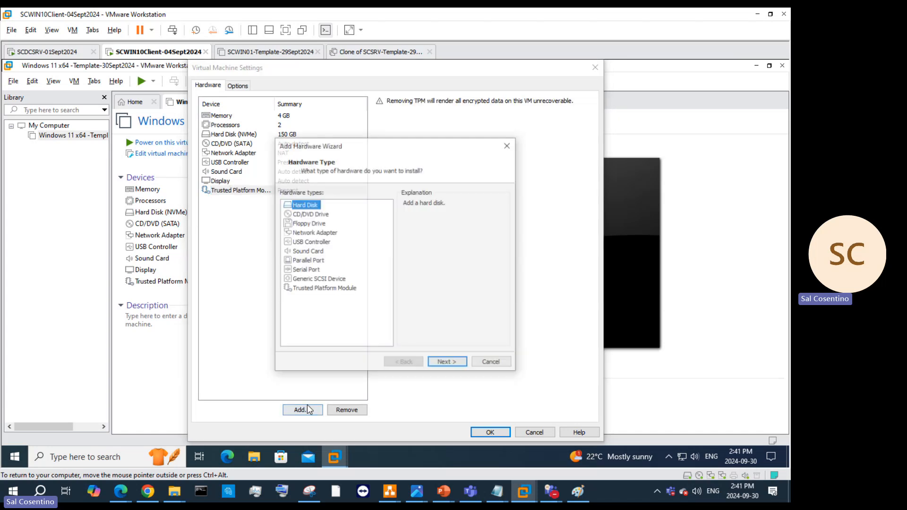
pyautogui.click(492, 364)
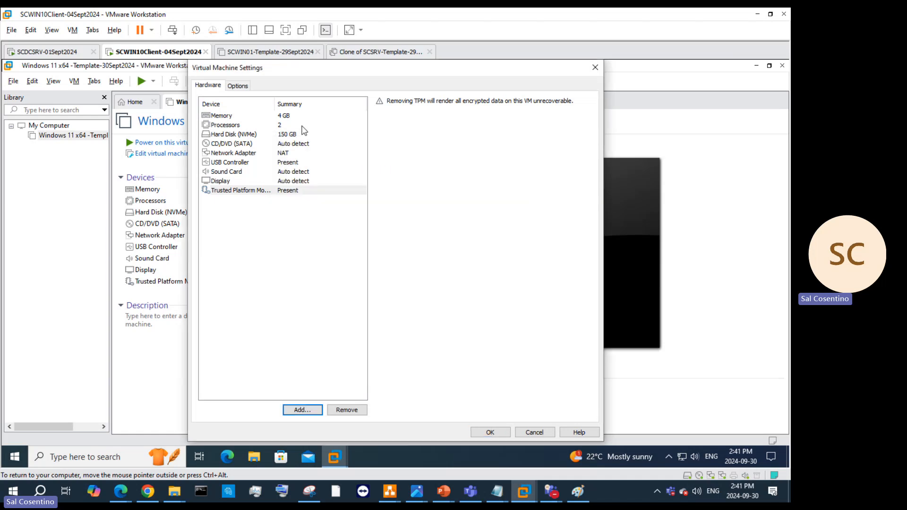
# Check Enable secure boot under Options > Advanced and save the VM settings.
pyautogui.click(248, 85)
pyautogui.click(261, 219)
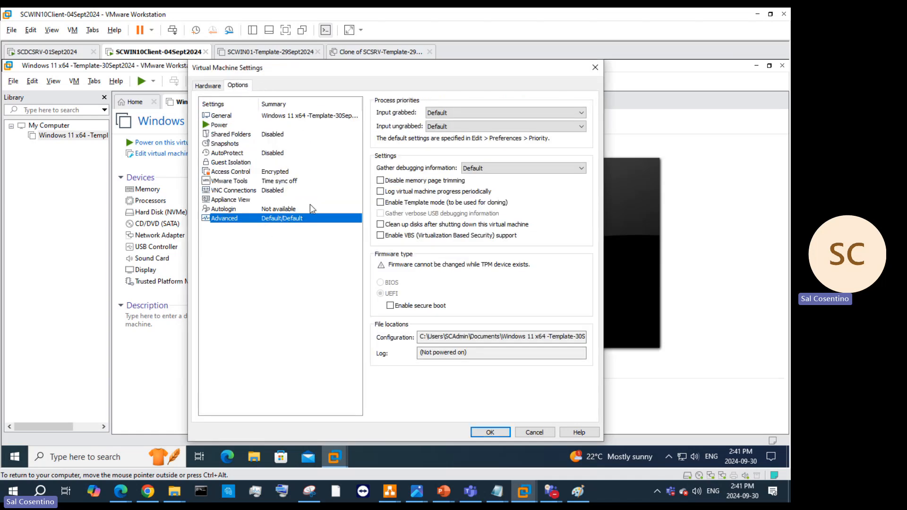
pyautogui.click(390, 305)
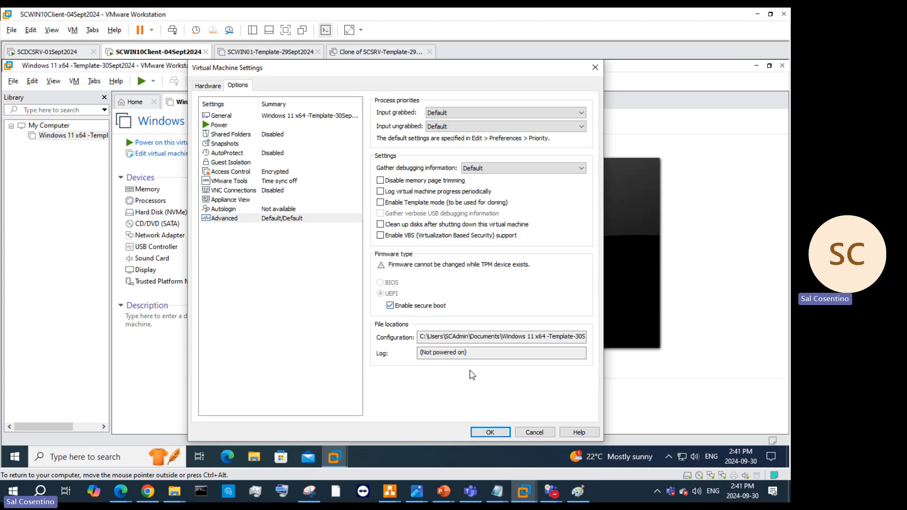
pyautogui.click(493, 431)
pyautogui.rightClick(223, 99)
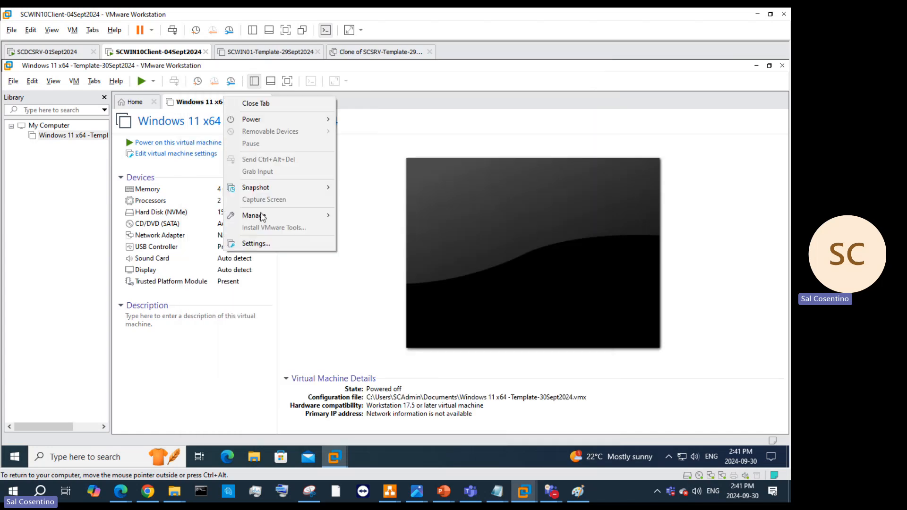
pyautogui.click(266, 244)
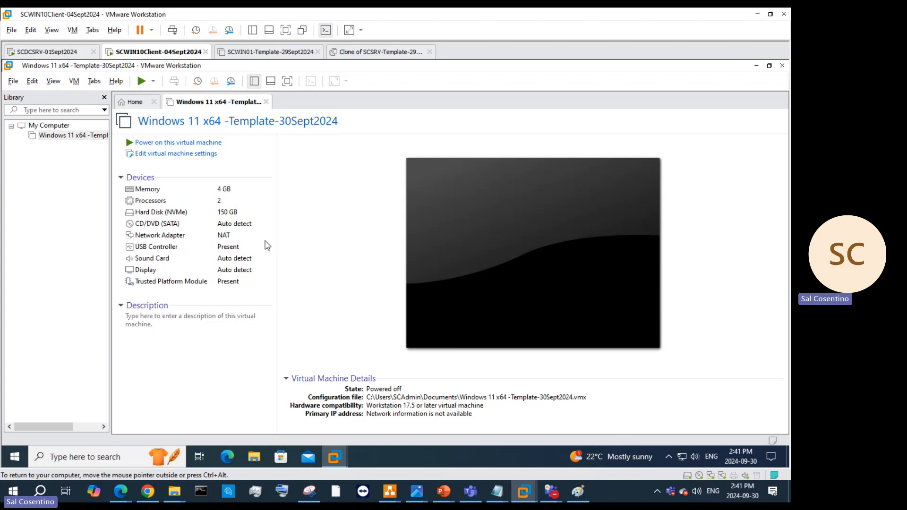
pyautogui.click(264, 191)
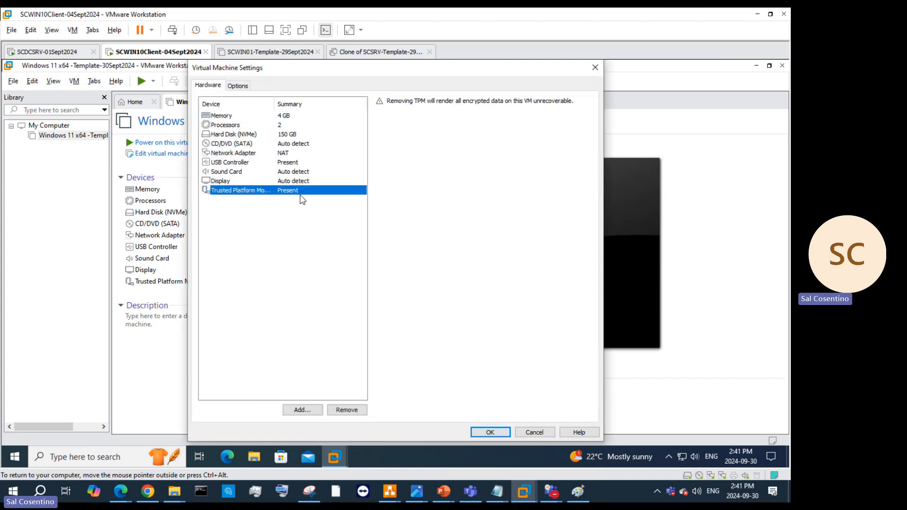
pyautogui.click(257, 118)
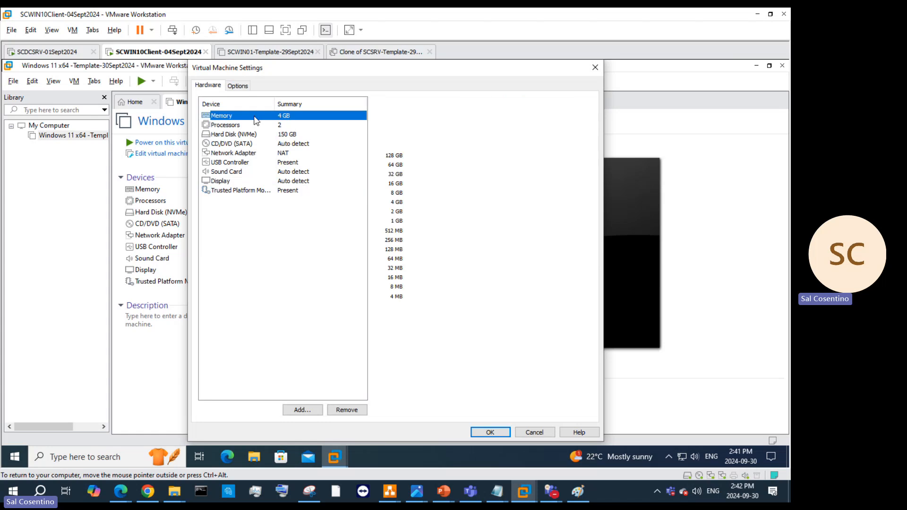
pyautogui.click(417, 194)
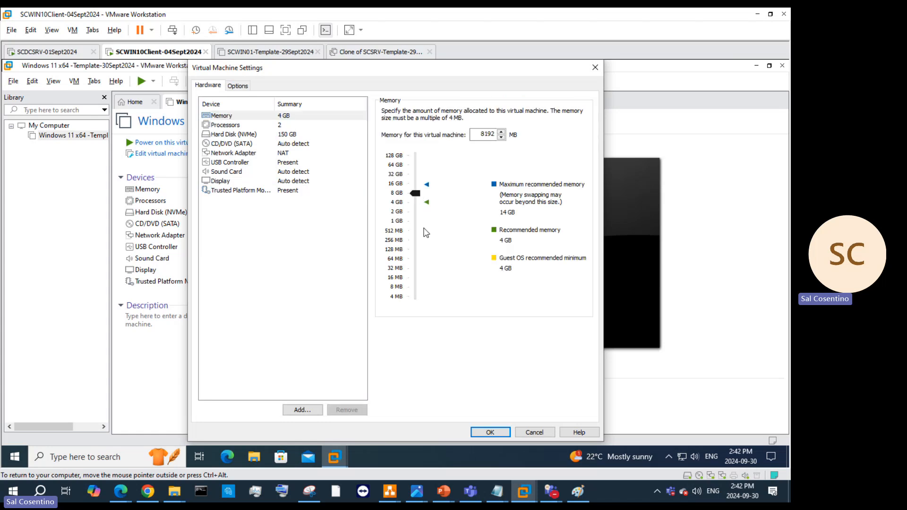
pyautogui.click(491, 432)
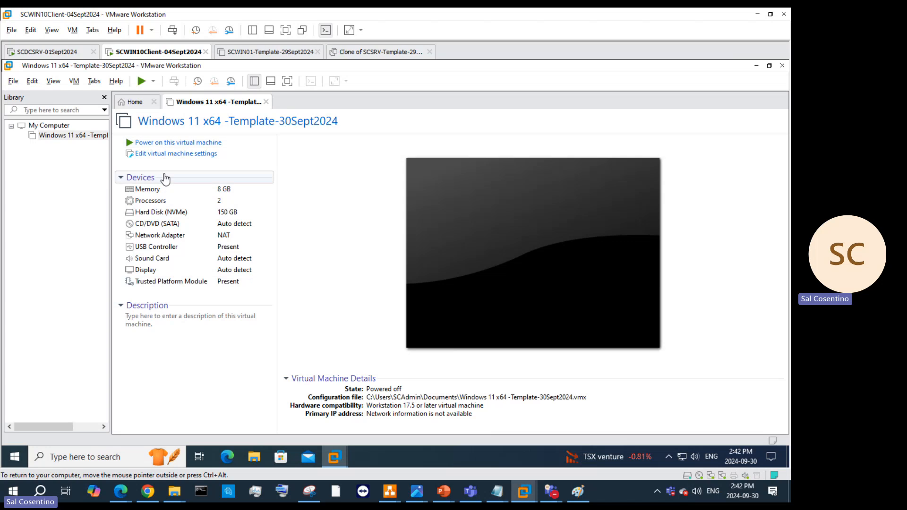
# Switch the template's CD/DVD (SATA) drive to Use ISO image file, closing the file browser unused.
pyautogui.click(187, 156)
pyautogui.click(239, 125)
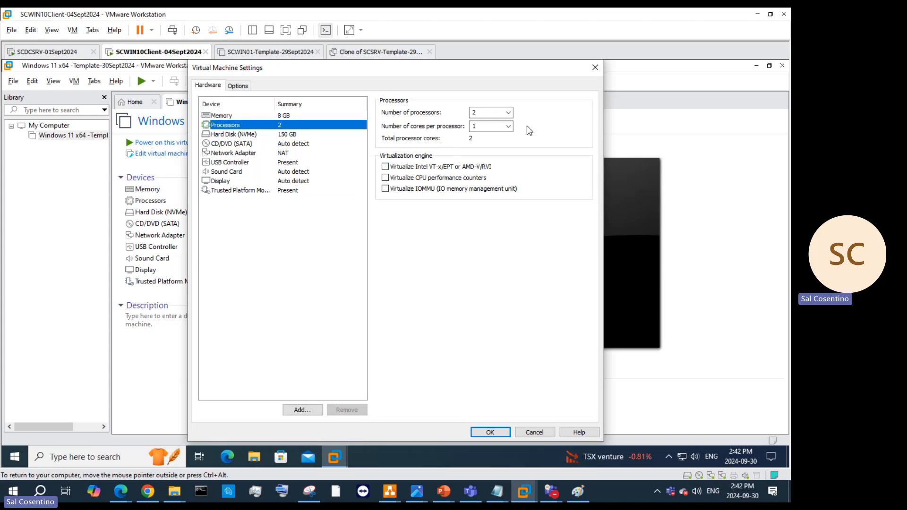
pyautogui.click(292, 136)
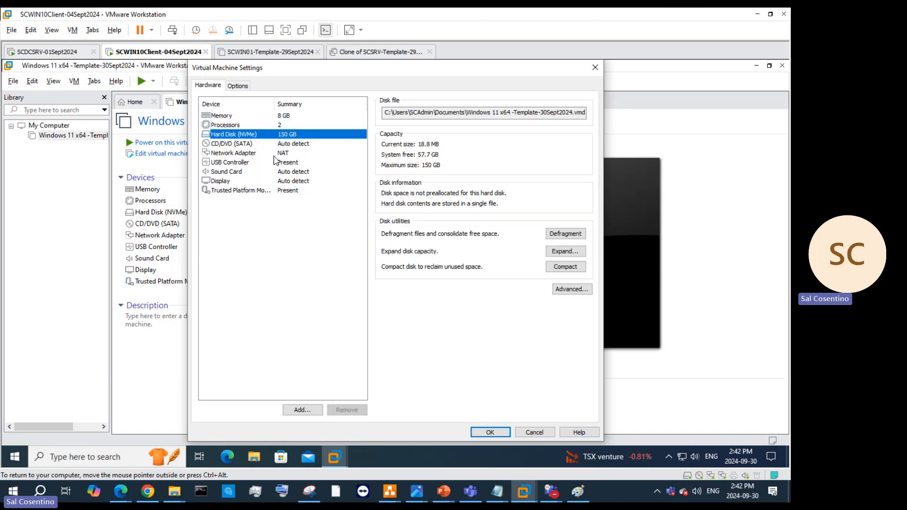
pyautogui.click(278, 144)
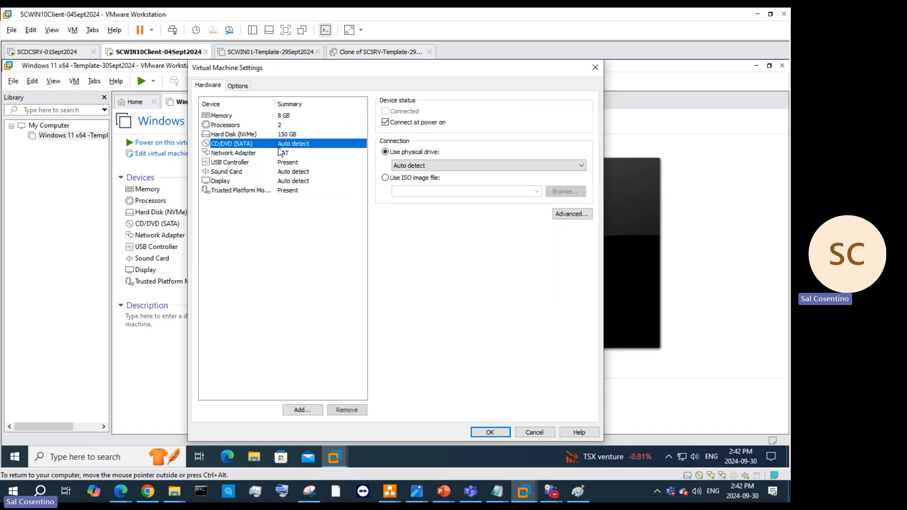
pyautogui.click(392, 182)
pyautogui.click(573, 195)
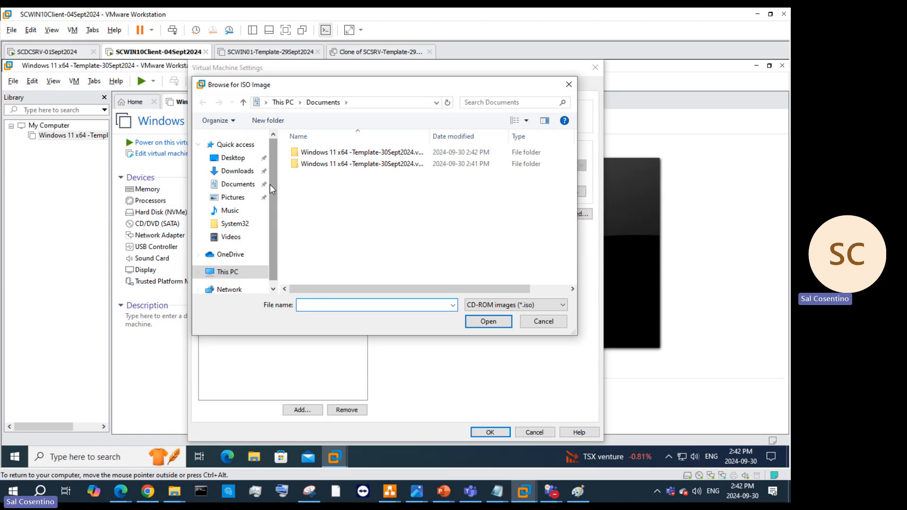
pyautogui.click(235, 291)
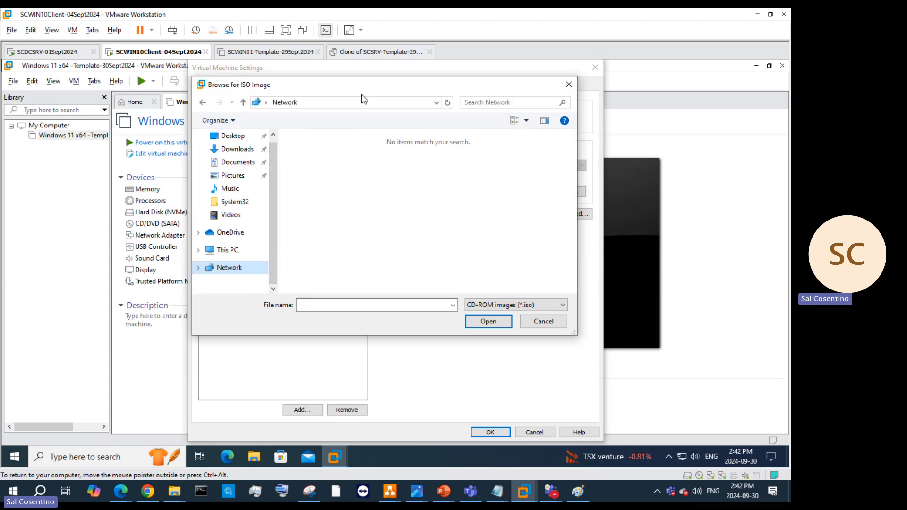
pyautogui.click(569, 84)
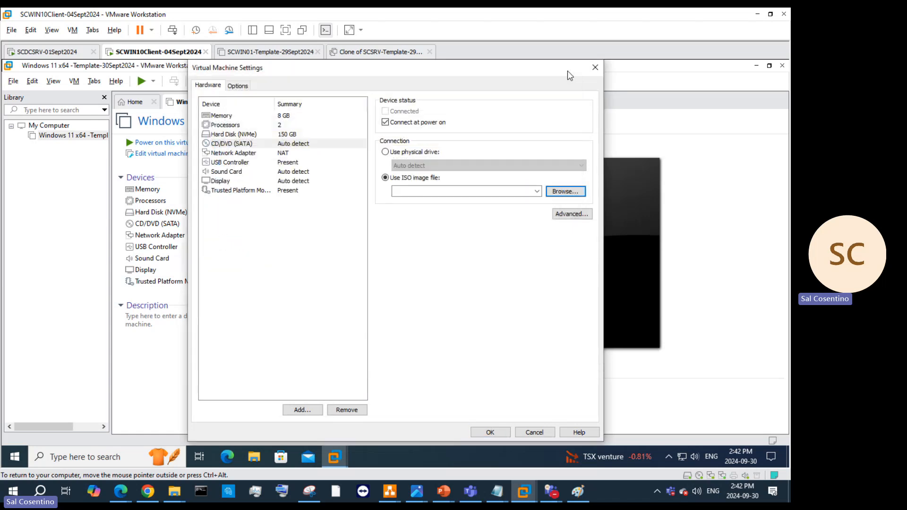
# Review SCWIN10Client's Shared Folders options and cancel, then close the template's settings without saving.
pyautogui.rightClick(163, 55)
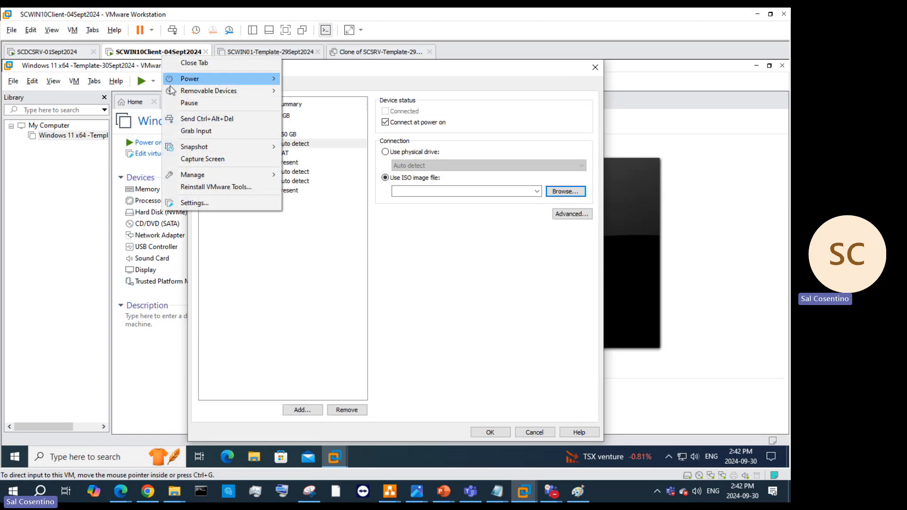
pyautogui.click(205, 202)
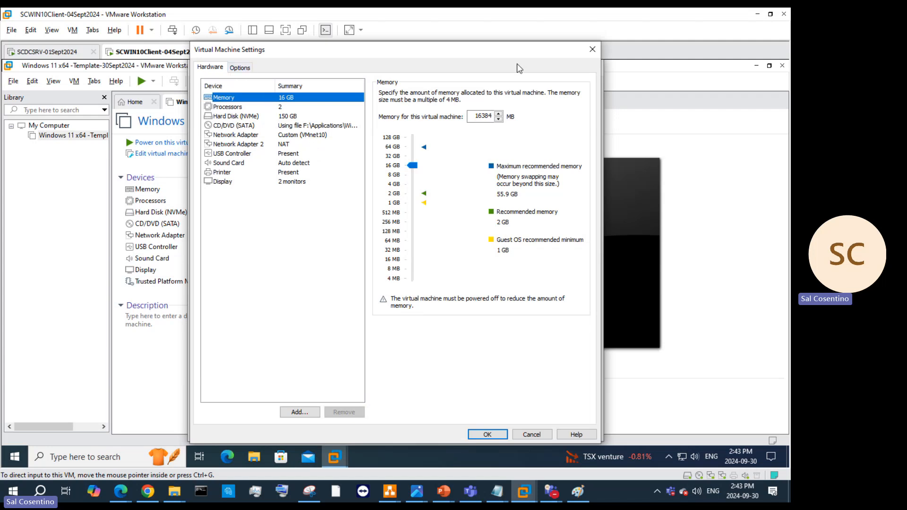
pyautogui.click(240, 68)
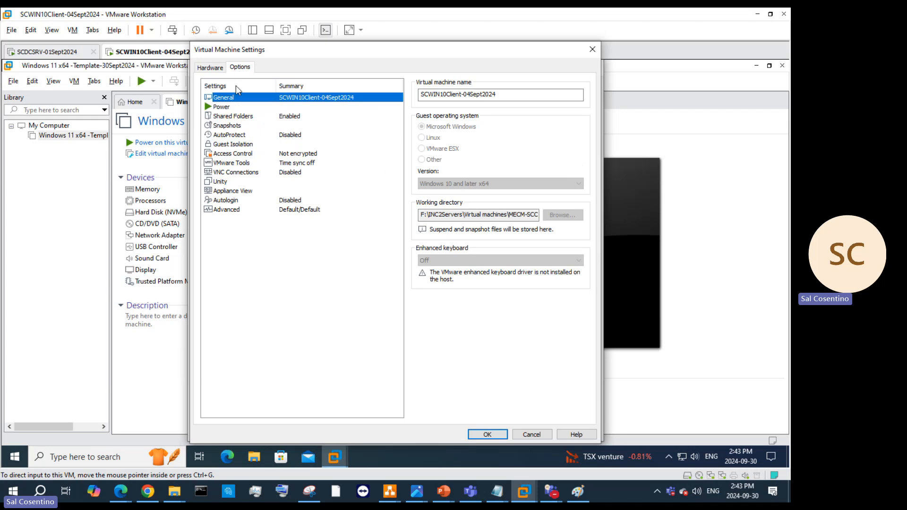
pyautogui.click(234, 116)
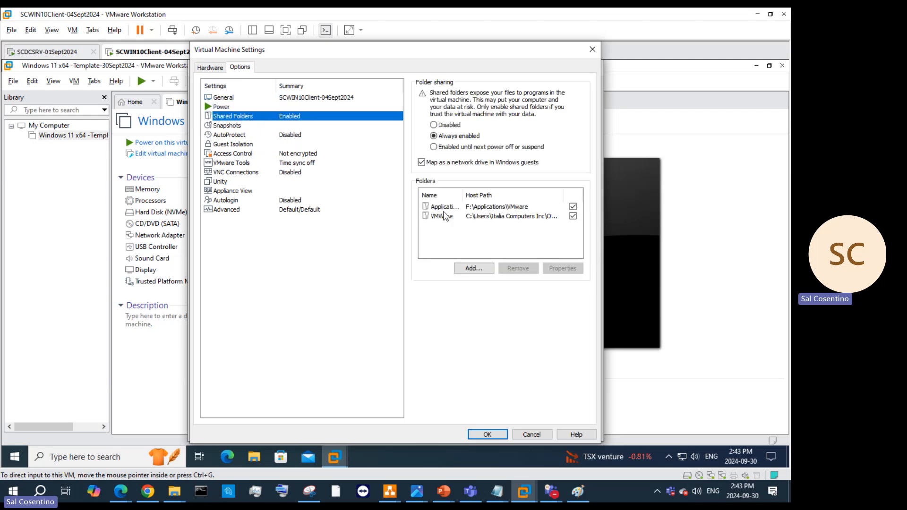
pyautogui.click(475, 268)
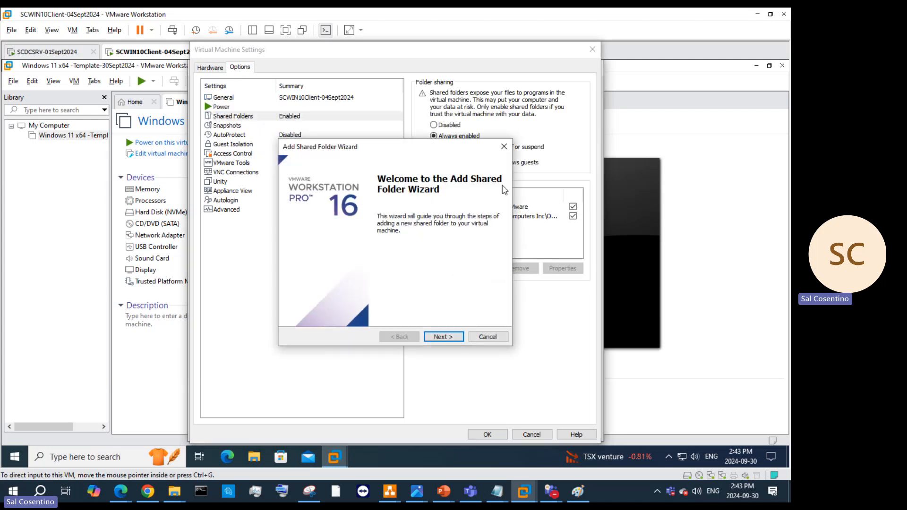
pyautogui.click(444, 337)
pyautogui.click(486, 337)
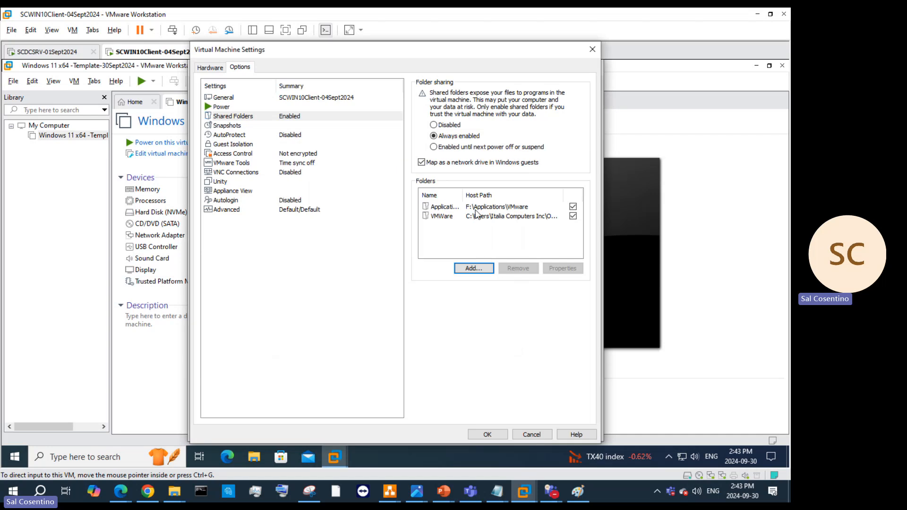
pyautogui.click(544, 434)
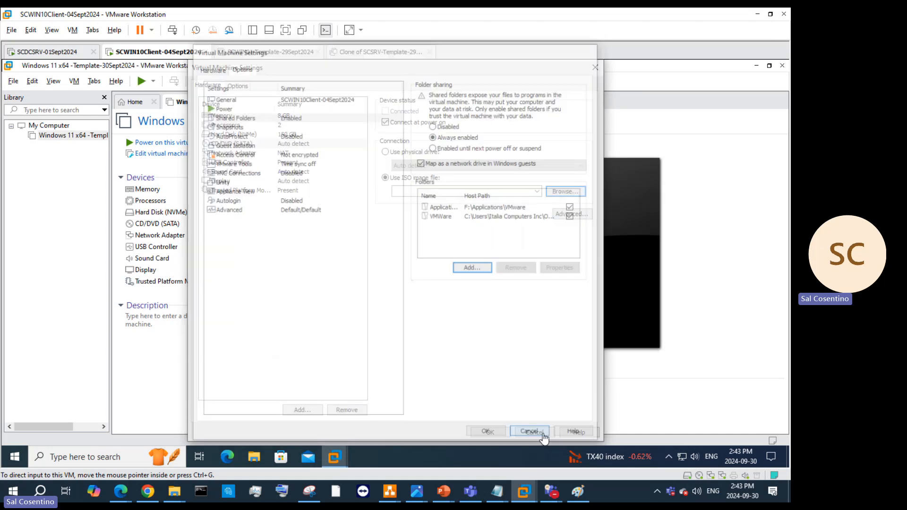
pyautogui.click(595, 67)
# Restore down Workstation, open the template's Shared Folders options, and set sharing to Always enabled.
pyautogui.click(771, 65)
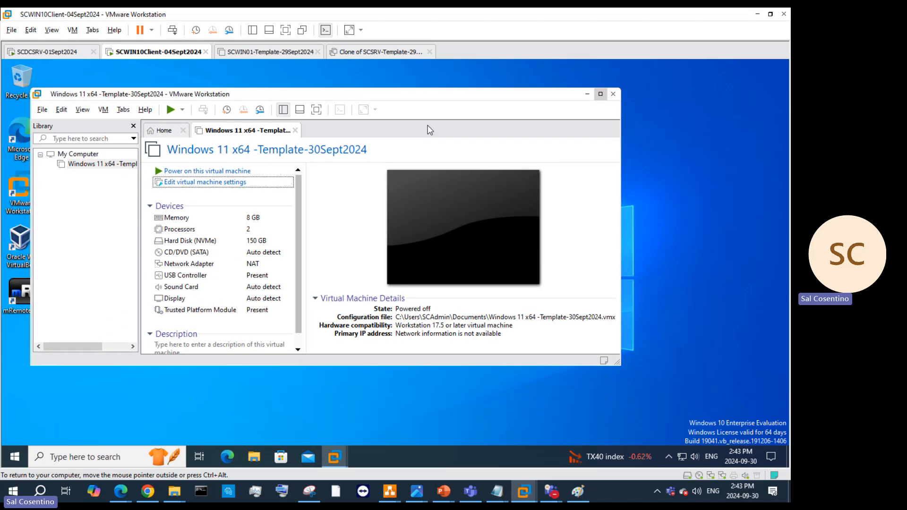
pyautogui.rightClick(272, 140)
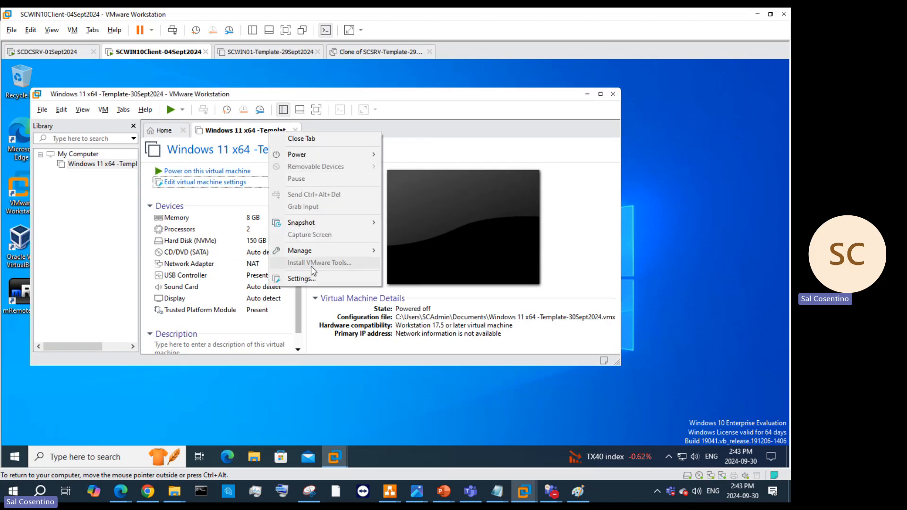
pyautogui.click(310, 280)
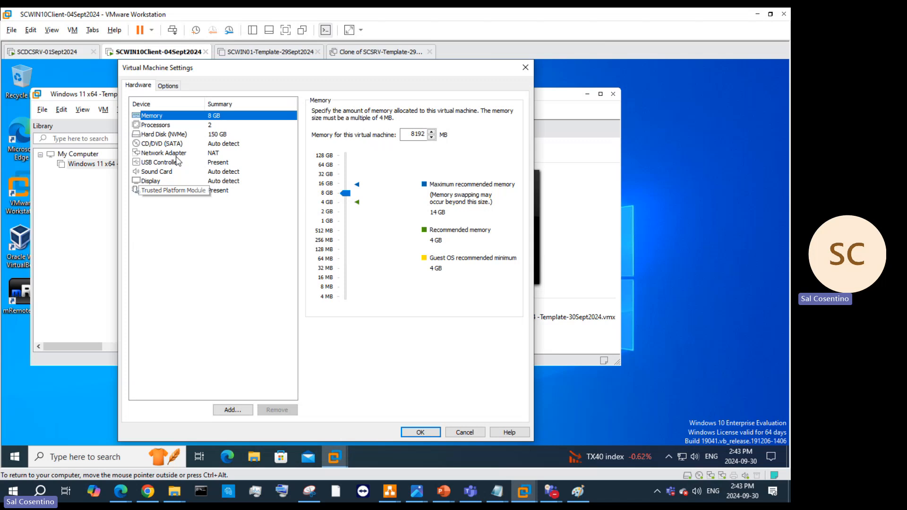
pyautogui.click(169, 86)
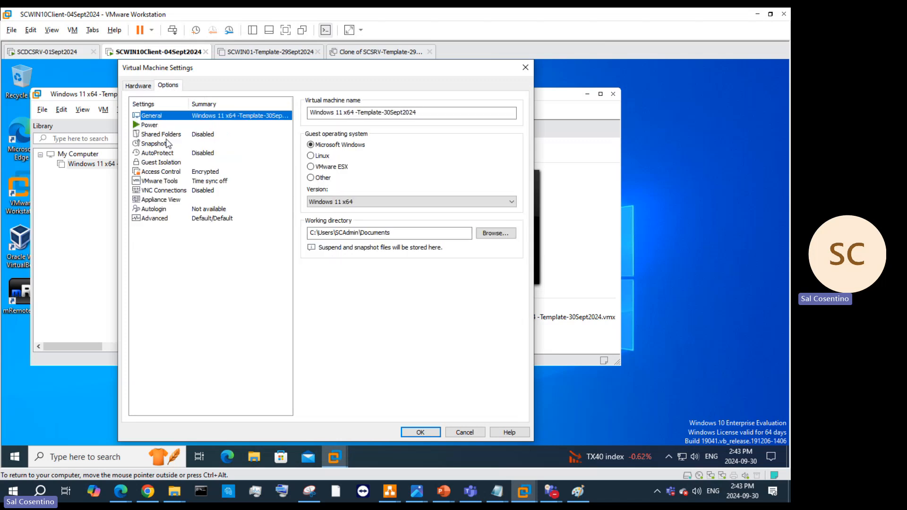
pyautogui.click(163, 134)
pyautogui.click(323, 147)
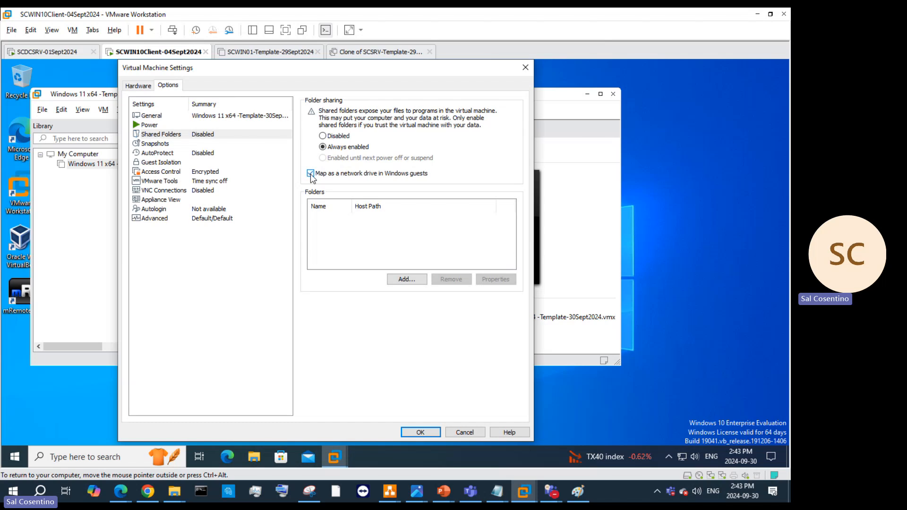
# Add Z:\Applications as shared folder 'Applicationshare' and save the VM settings.
pyautogui.click(407, 280)
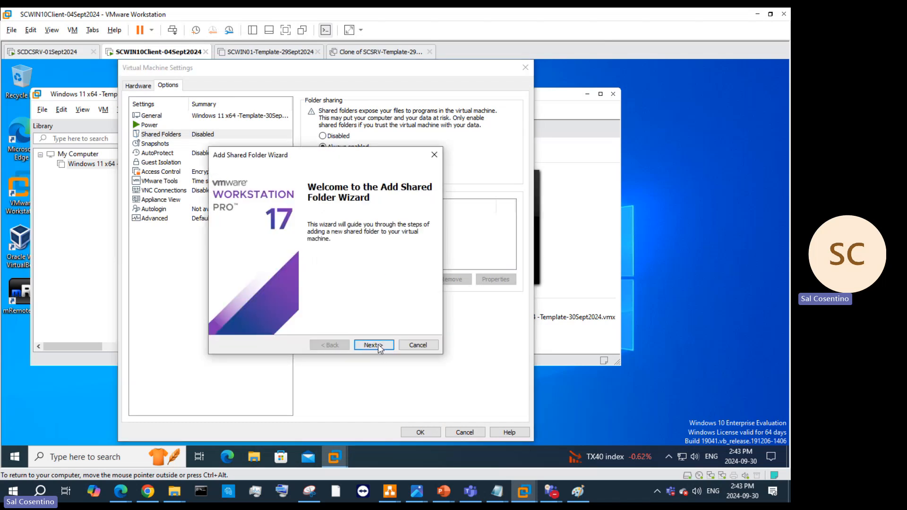
pyautogui.click(379, 345)
pyautogui.click(412, 214)
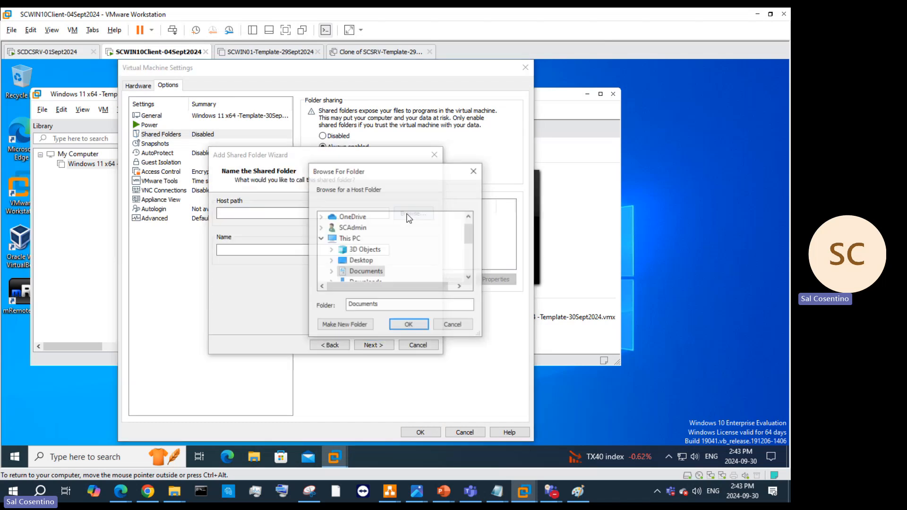
pyautogui.scroll(-3, 391, 255)
pyautogui.doubleClick(391, 250)
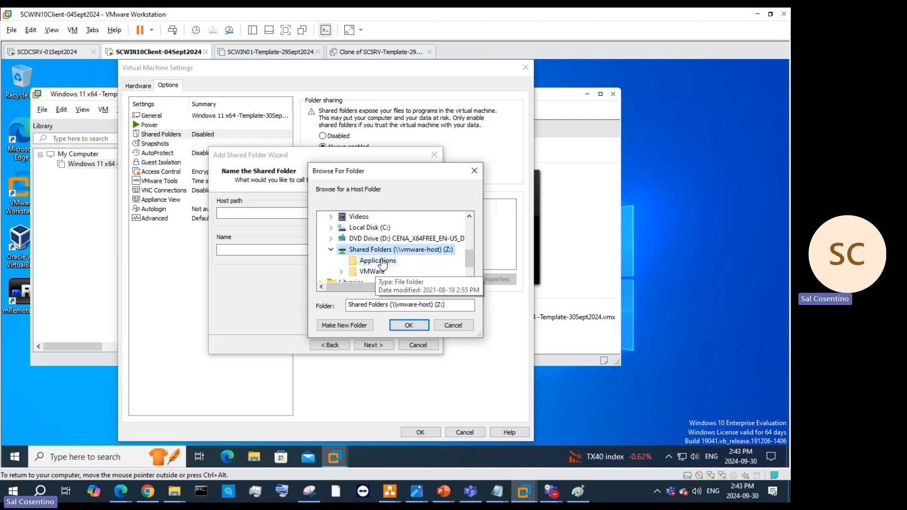
pyautogui.click(378, 260)
pyautogui.click(412, 331)
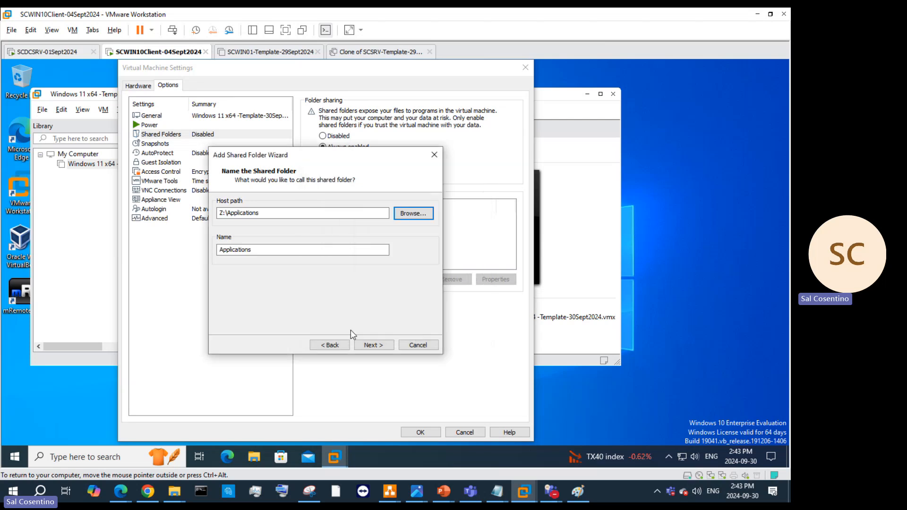
pyautogui.click(281, 248)
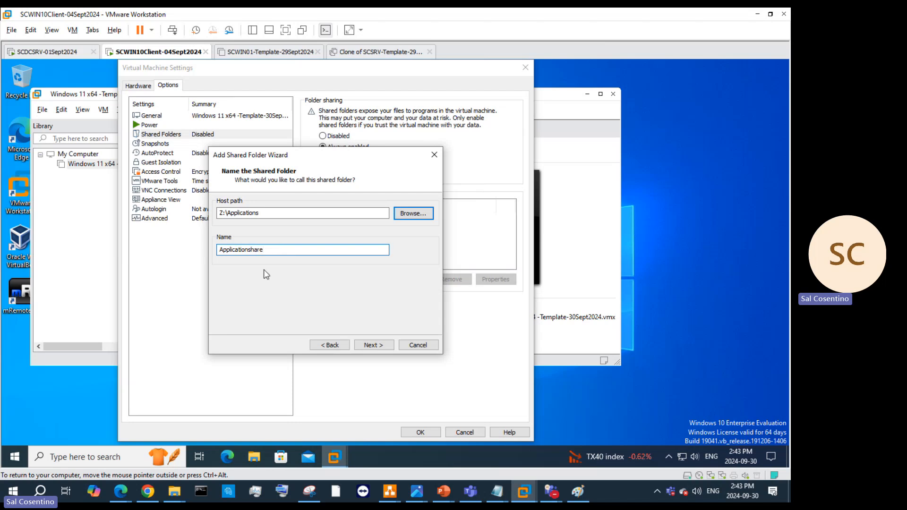
pyautogui.click(383, 345)
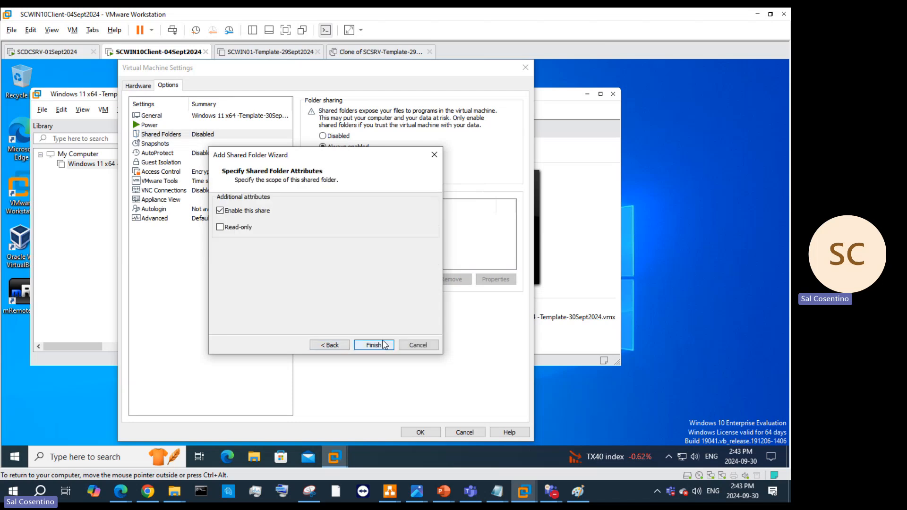
pyautogui.click(374, 345)
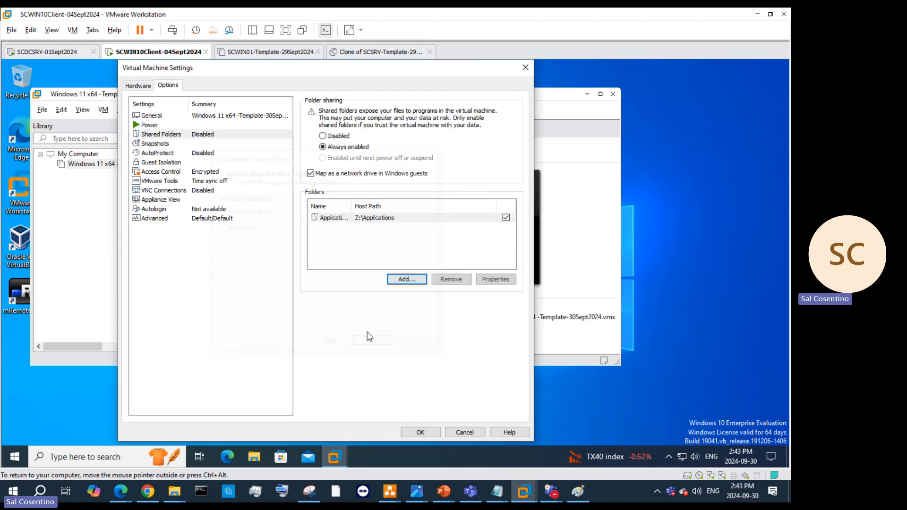
pyautogui.click(434, 434)
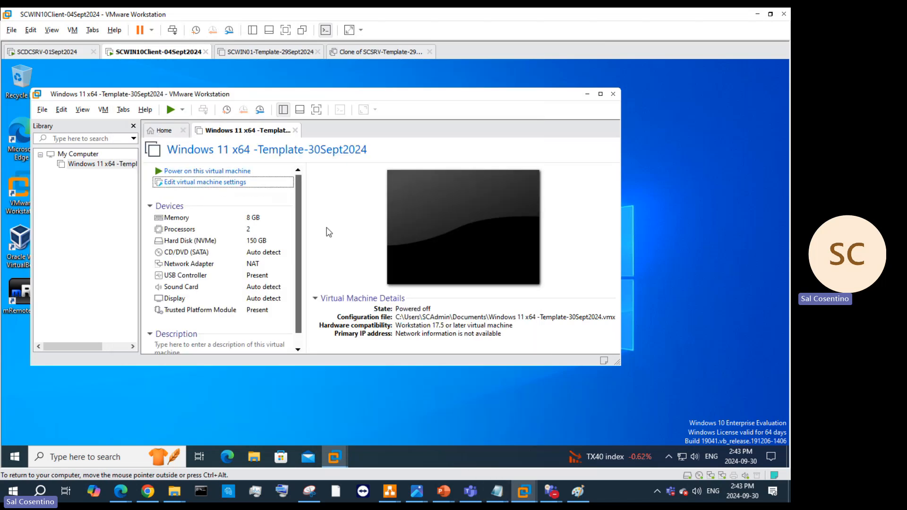
# Maximize Workstation, set the CD/DVD (SATA) drive to use an ISO image file, and browse for it.
pyautogui.click(601, 94)
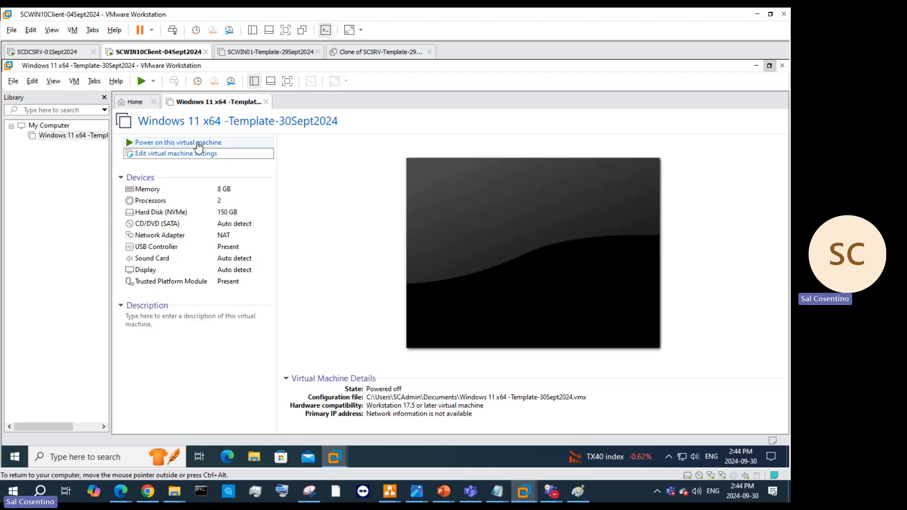
pyautogui.click(244, 224)
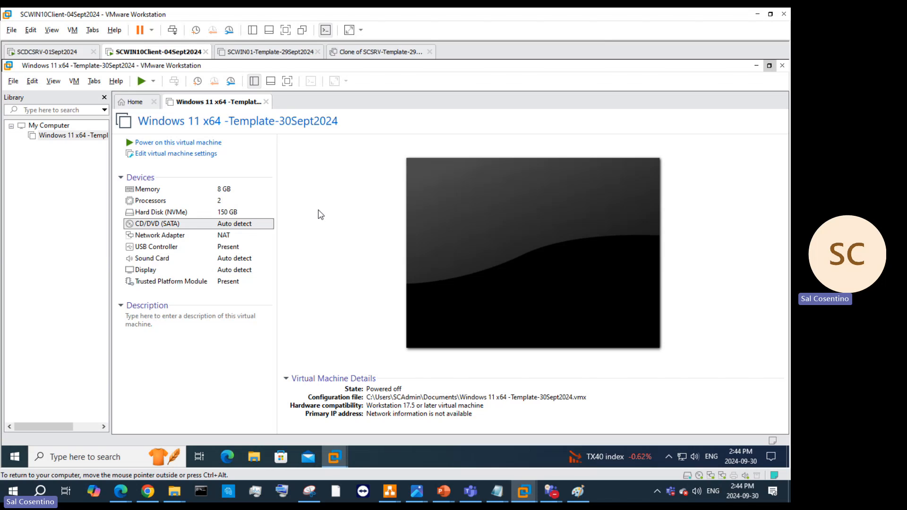
pyautogui.hotkey('ctrl', 'd')
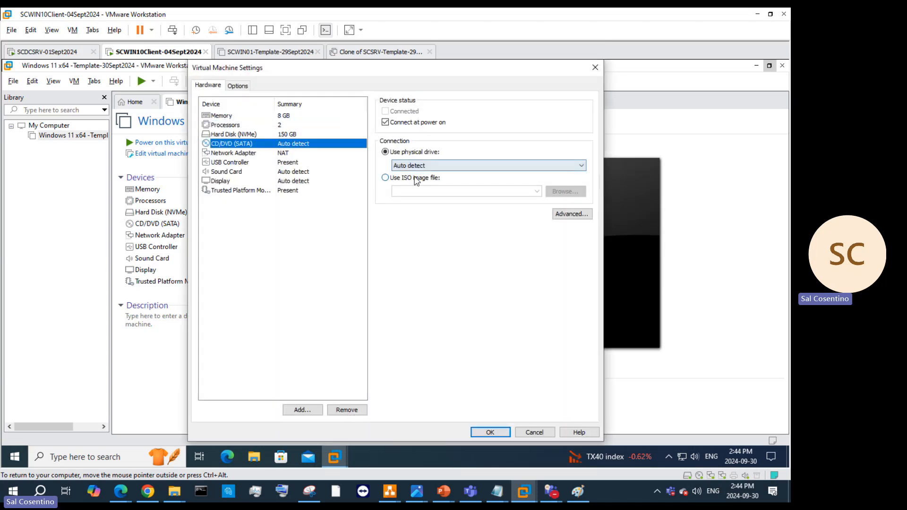
pyautogui.click(438, 180)
pyautogui.click(562, 192)
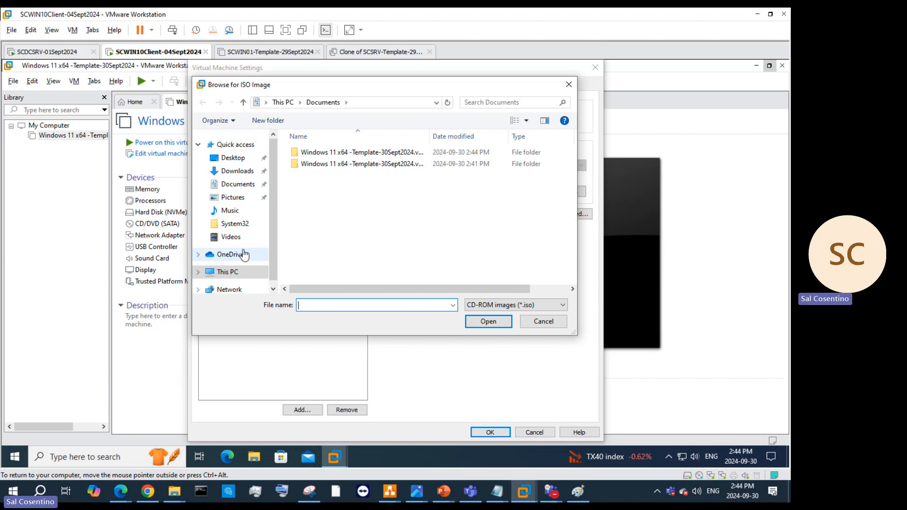
# Look through Shared Folders (Z:), checking the Applications and VMWare folders for an ISO.
pyautogui.click(232, 272)
pyautogui.scroll(-3, 354, 245)
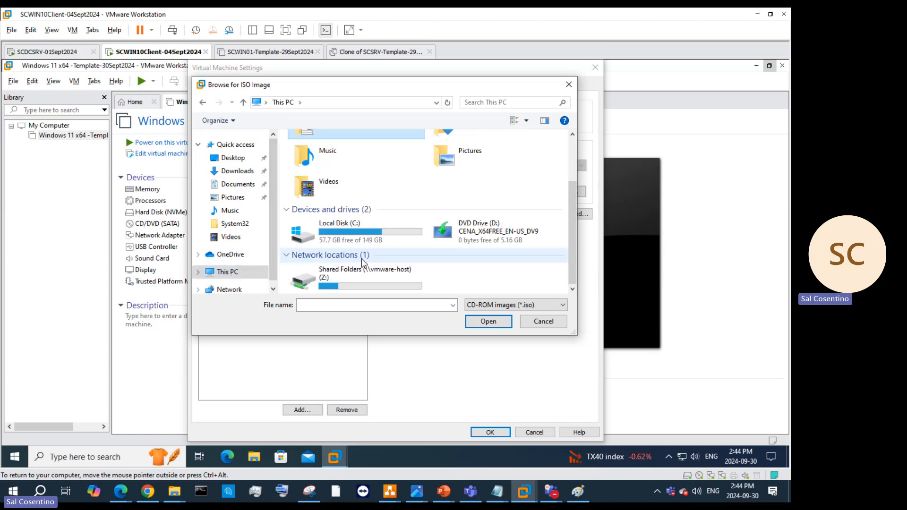
pyautogui.doubleClick(359, 282)
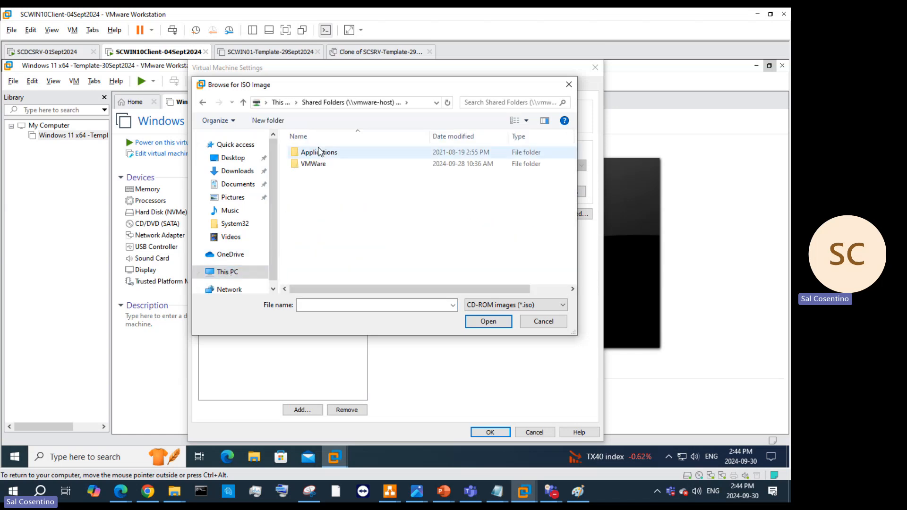
pyautogui.doubleClick(319, 152)
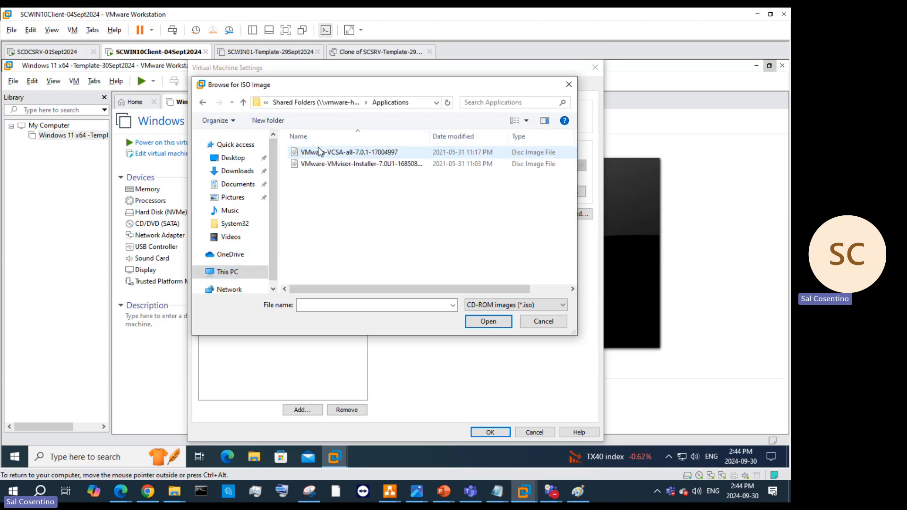
pyautogui.click(337, 101)
pyautogui.doubleClick(334, 164)
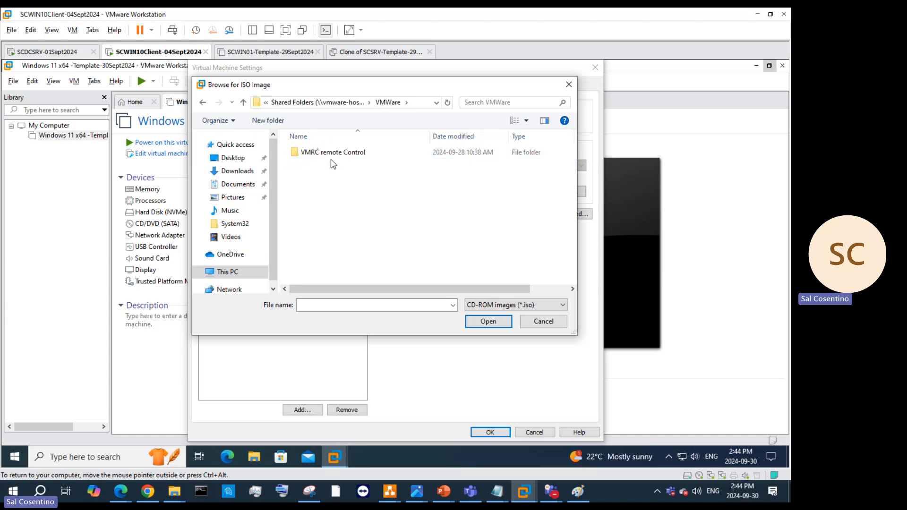
pyautogui.click(344, 103)
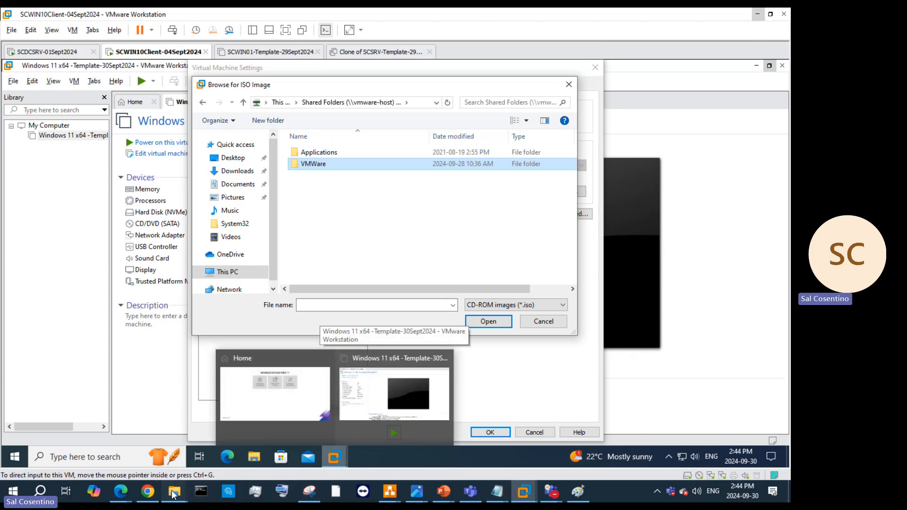
pyautogui.moveTo(174, 491)
pyautogui.click(133, 409)
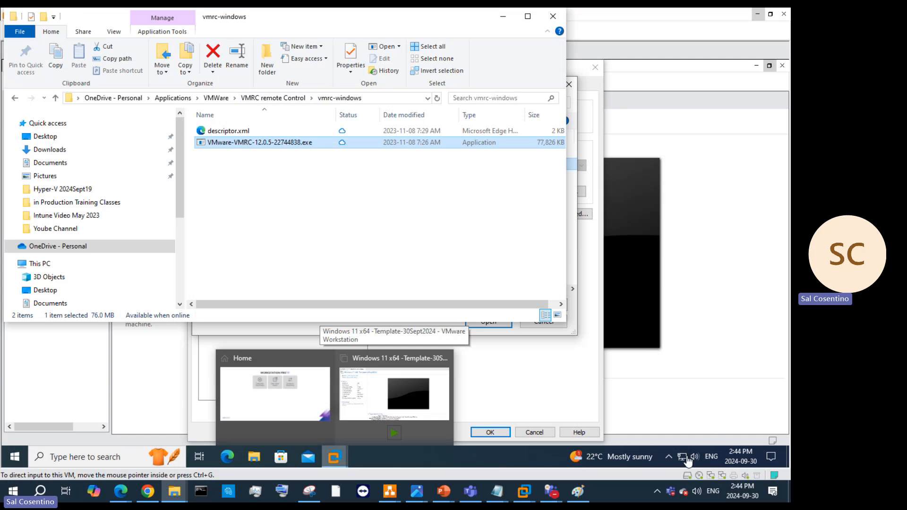
pyautogui.click(673, 455)
pyautogui.click(672, 455)
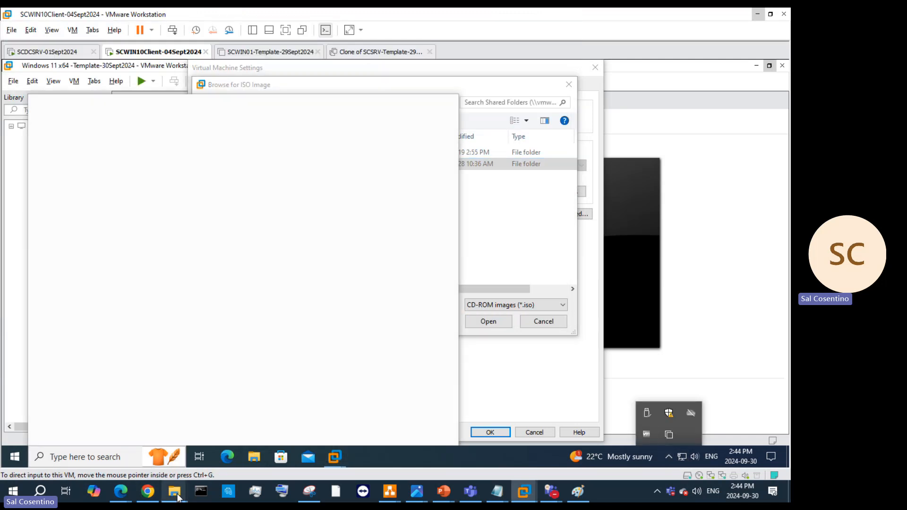
pyautogui.moveTo(179, 492)
pyautogui.click(116, 442)
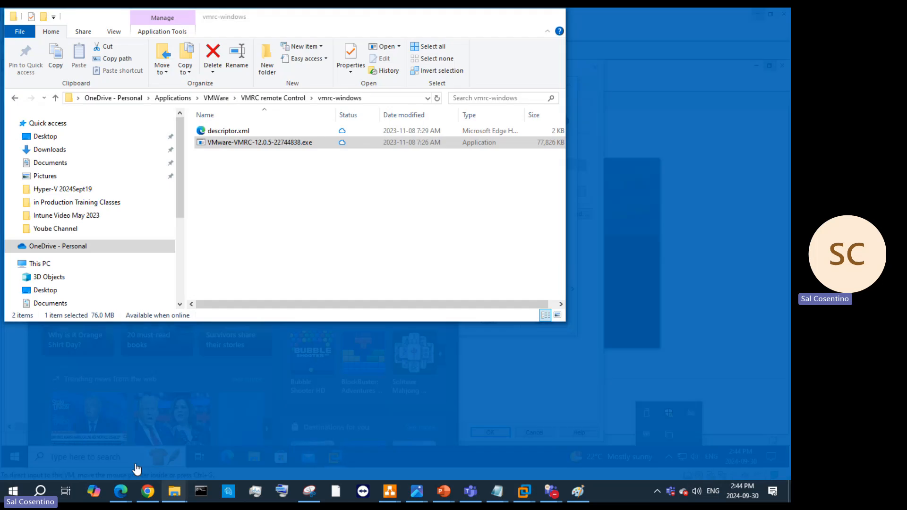
pyautogui.click(81, 246)
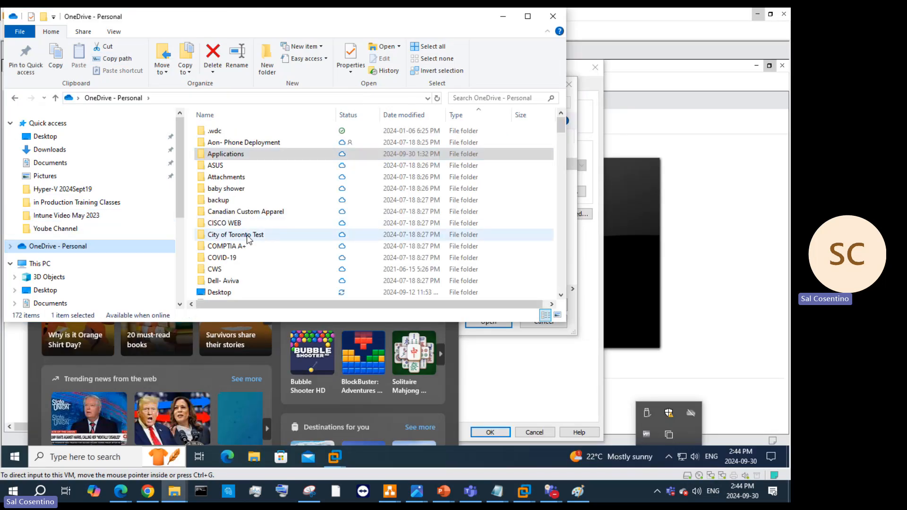
pyautogui.doubleClick(215, 155)
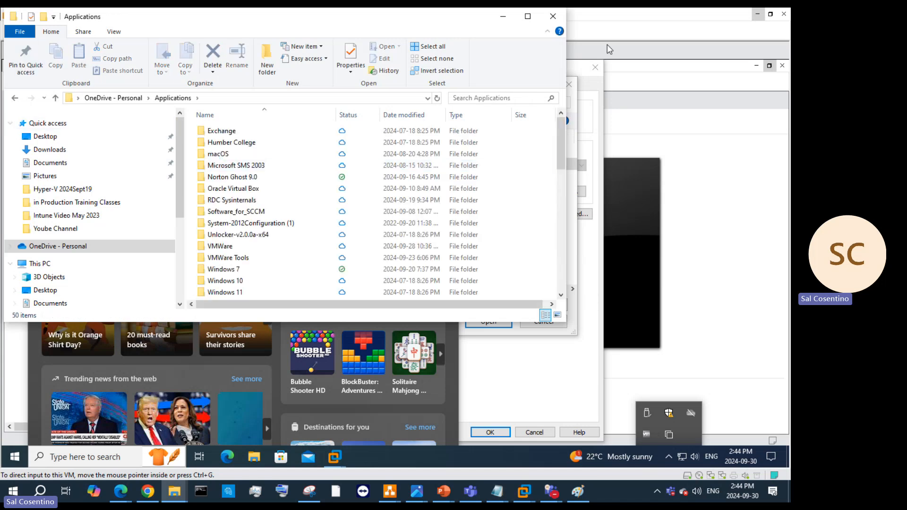
pyautogui.click(553, 16)
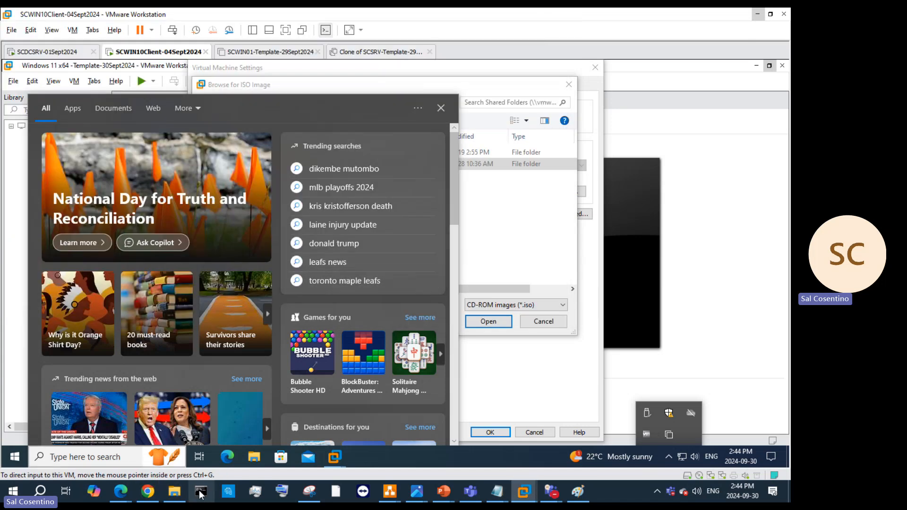
# In File Explorer, open SSD-6TB (F:) > Applications, briefly checking the Applications & Logos subfolder.
pyautogui.click(183, 495)
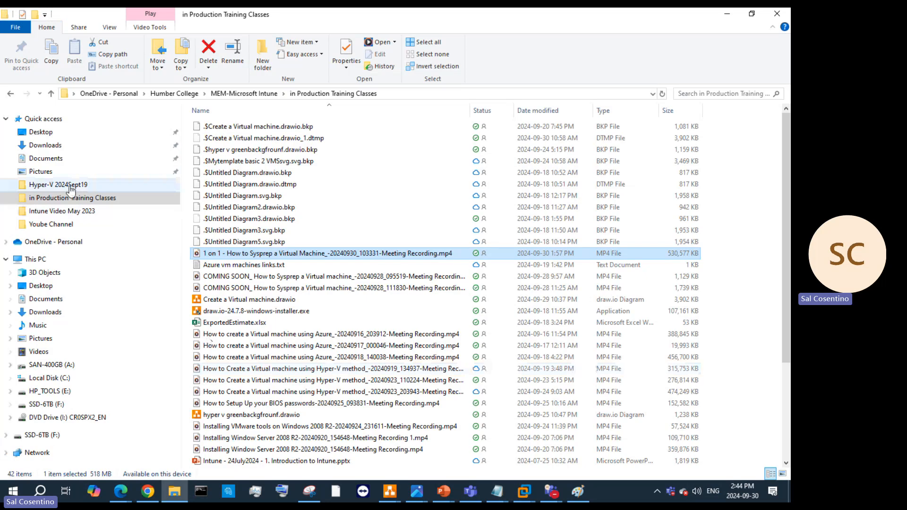
pyautogui.click(6, 119)
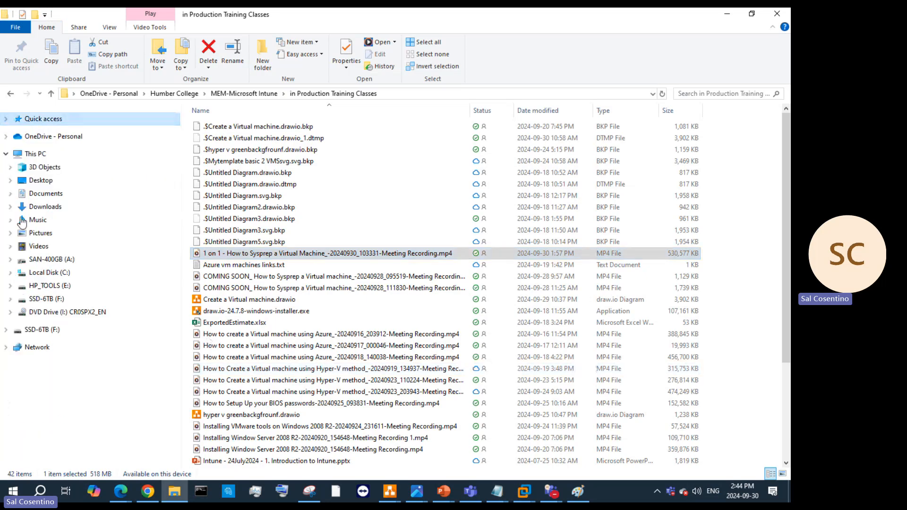
pyautogui.click(46, 299)
pyautogui.doubleClick(234, 126)
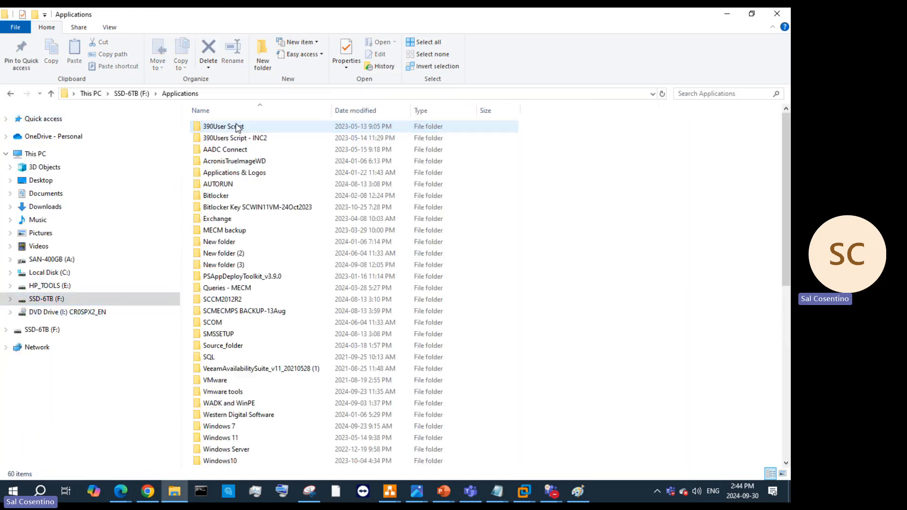
pyautogui.doubleClick(241, 178)
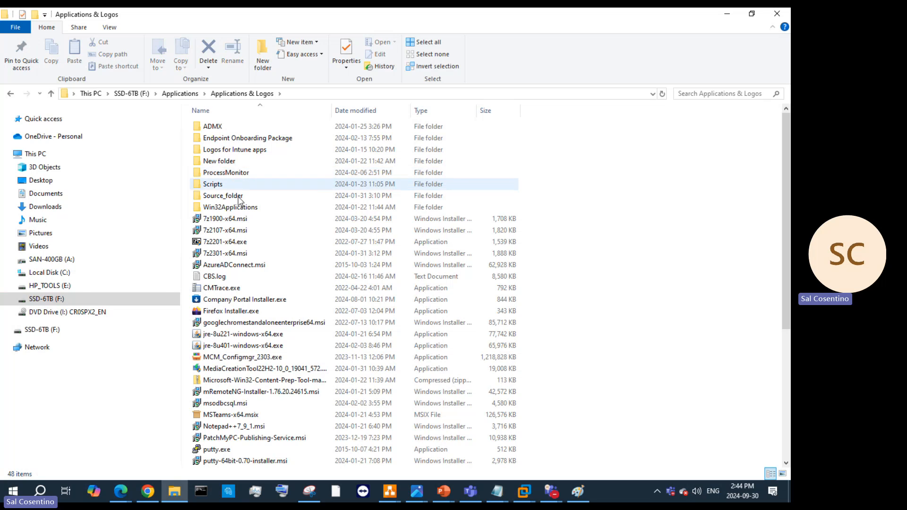
pyautogui.scroll(-6, 269, 249)
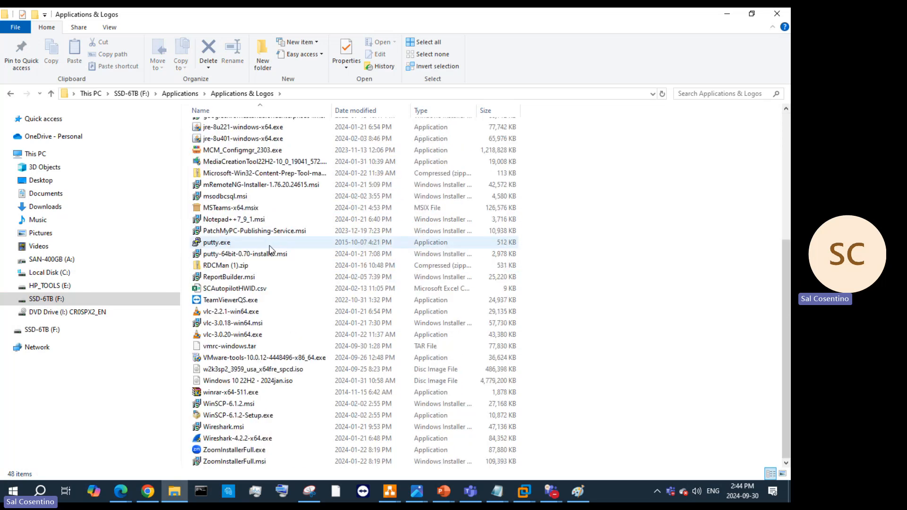
pyautogui.scroll(6, 263, 251)
pyautogui.click(172, 94)
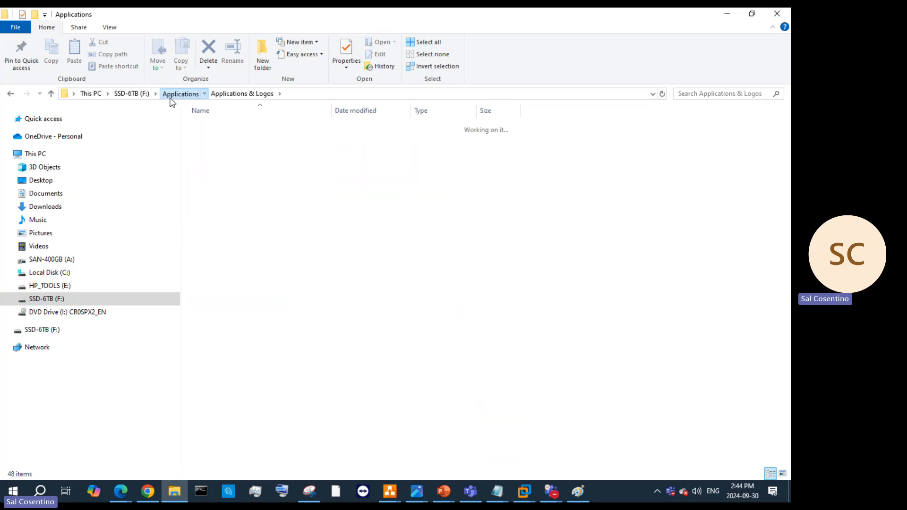
# Open the Windows 11 folder to view its ISO images like Win11_23H2_English_x64v2.iso.
pyautogui.scroll(-4, 222, 230)
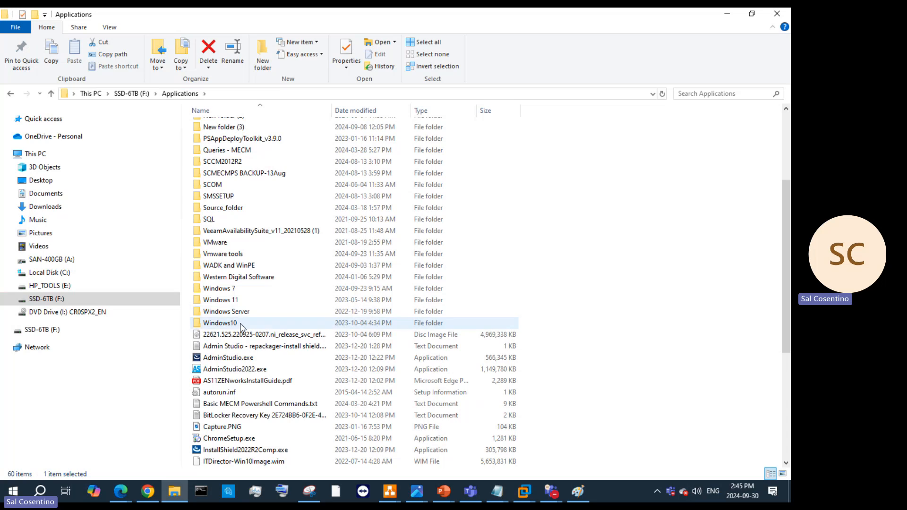
pyautogui.doubleClick(224, 301)
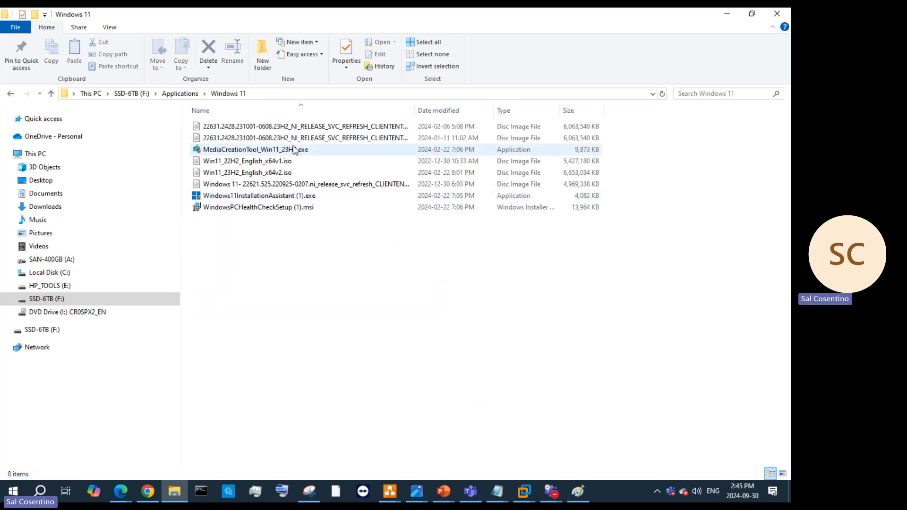
pyautogui.moveTo(296, 156)
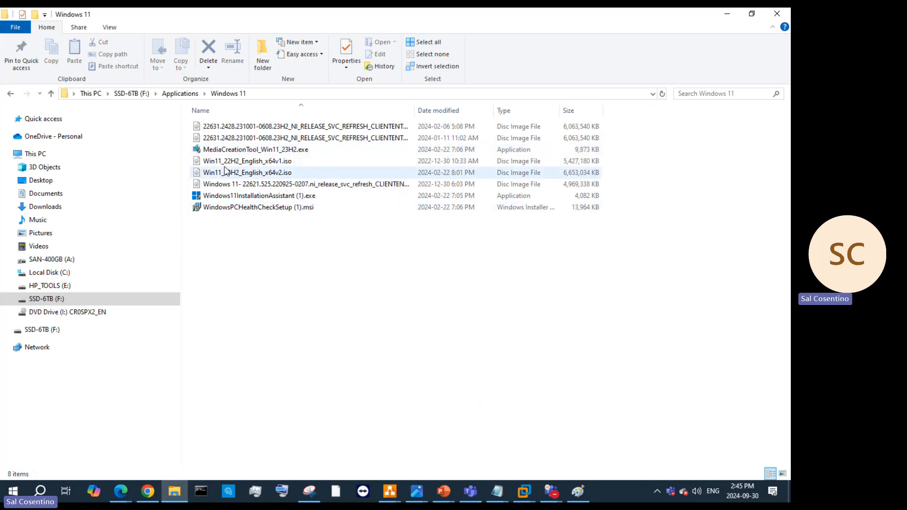
pyautogui.moveTo(312, 197)
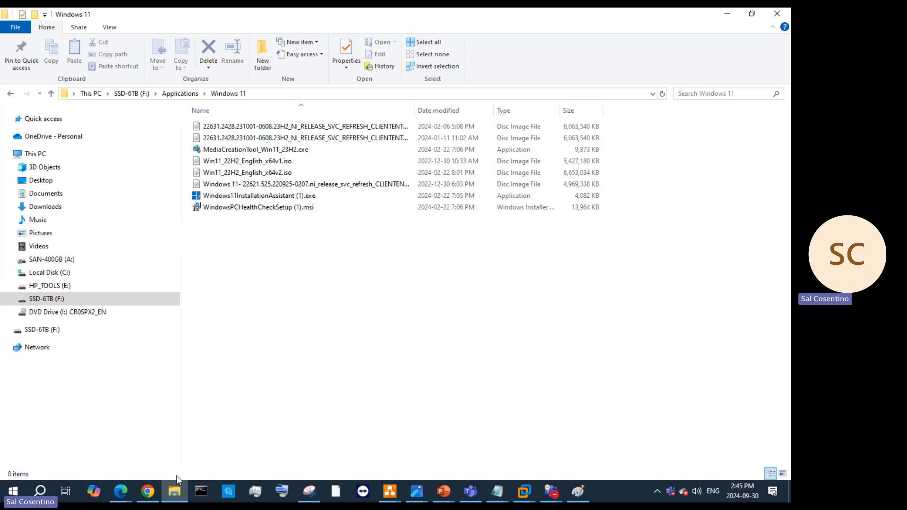
pyautogui.moveTo(184, 495)
# Select Win11_22H2_English_x64v1.iso in Explorer, then cancel VMware's Browse for ISO Image dialog.
pyautogui.click(255, 173)
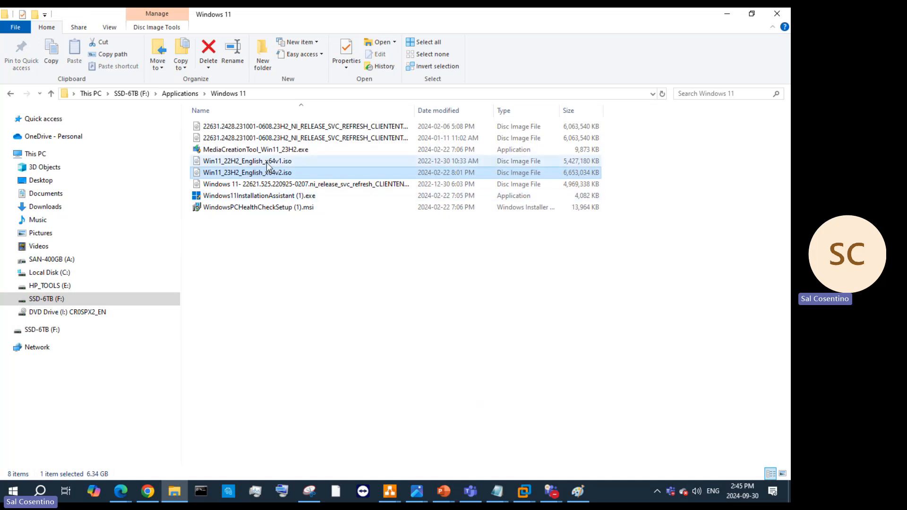
pyautogui.click(270, 161)
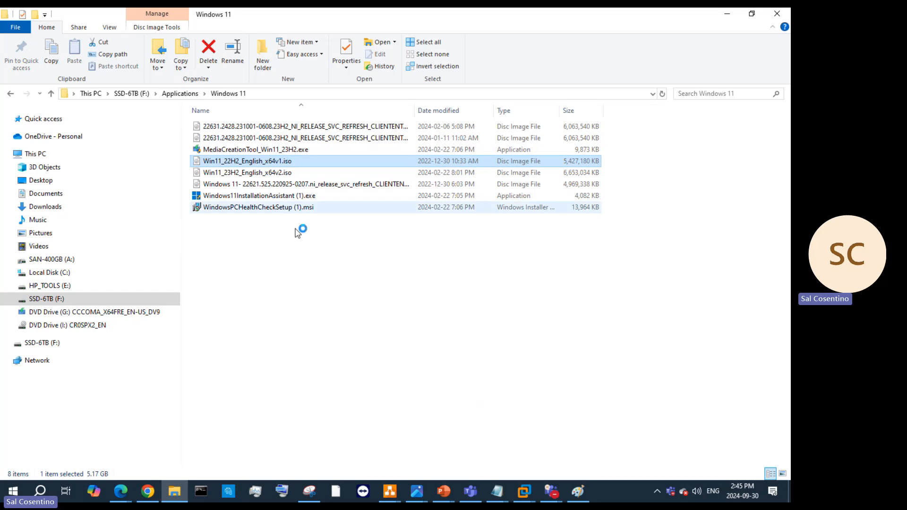
pyautogui.click(752, 17)
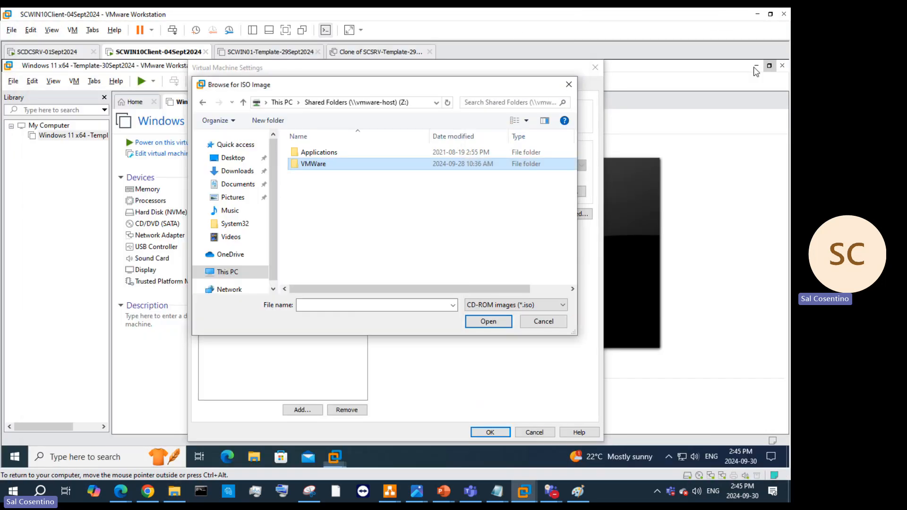
pyautogui.click(756, 72)
pyautogui.click(569, 84)
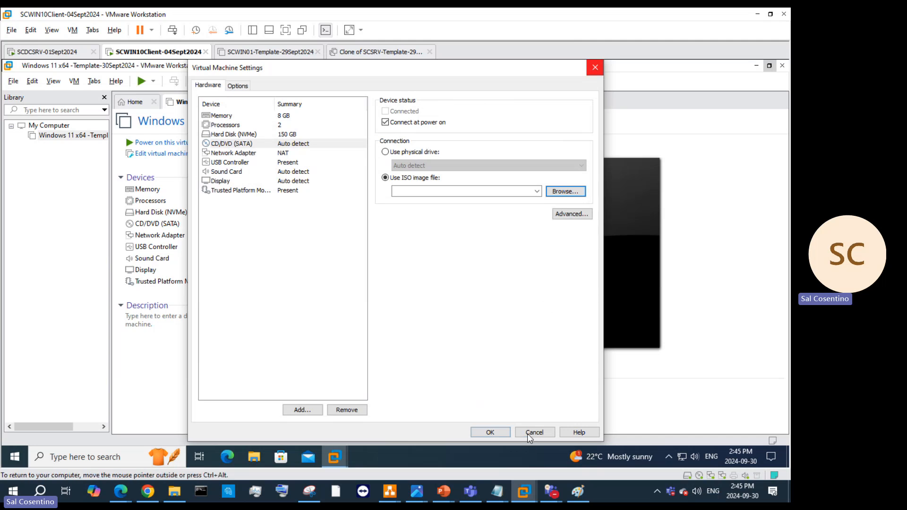
pyautogui.click(174, 492)
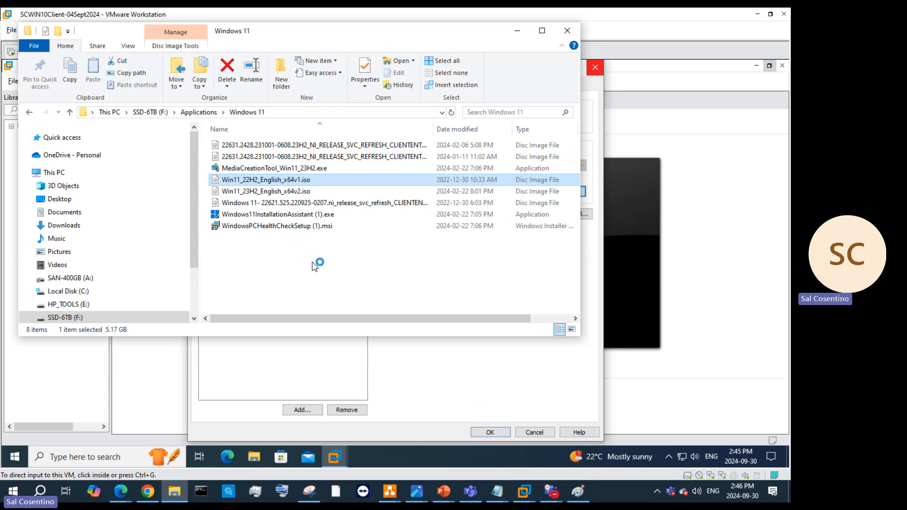
pyautogui.click(517, 30)
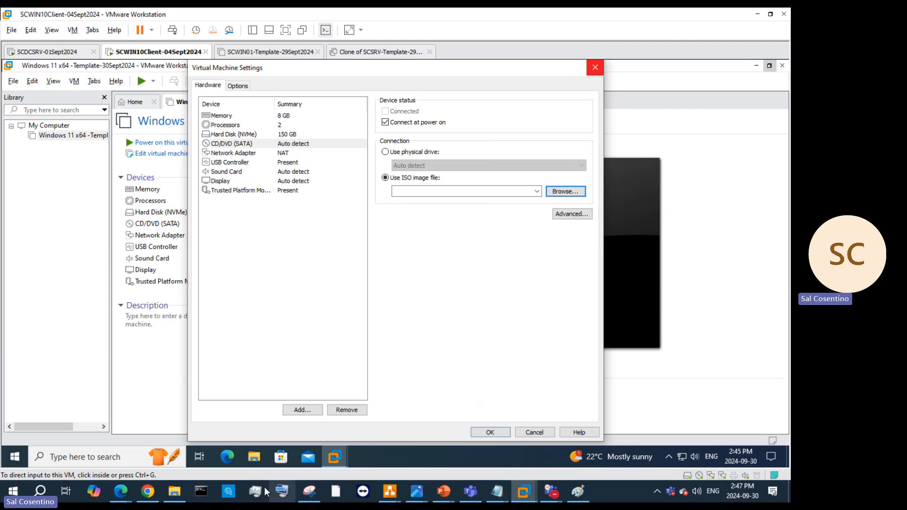
# Reopen File Explorer on the folder holding the Windows 11 ISO.
pyautogui.click(175, 492)
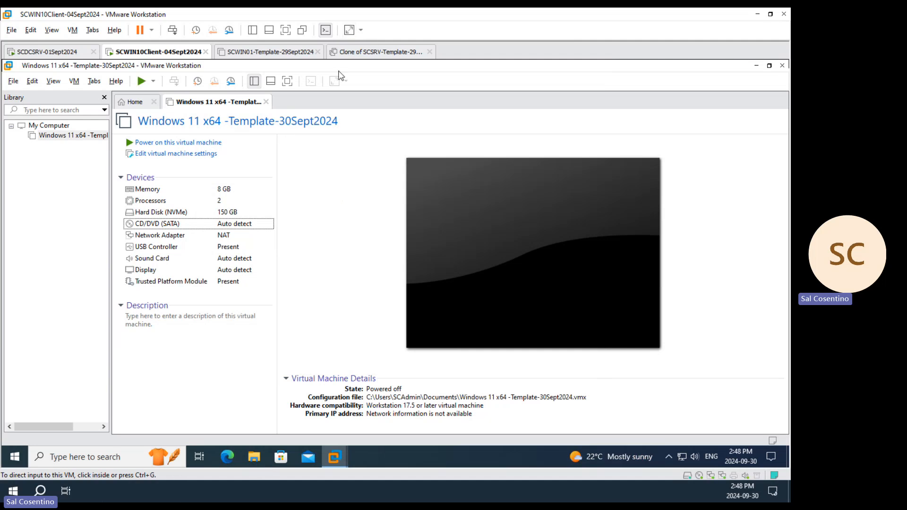
# Copy Win11_22H2_English_x64v1.iso from File Explorer onto the SCWIN10Client VM desktop.
pyautogui.click(757, 67)
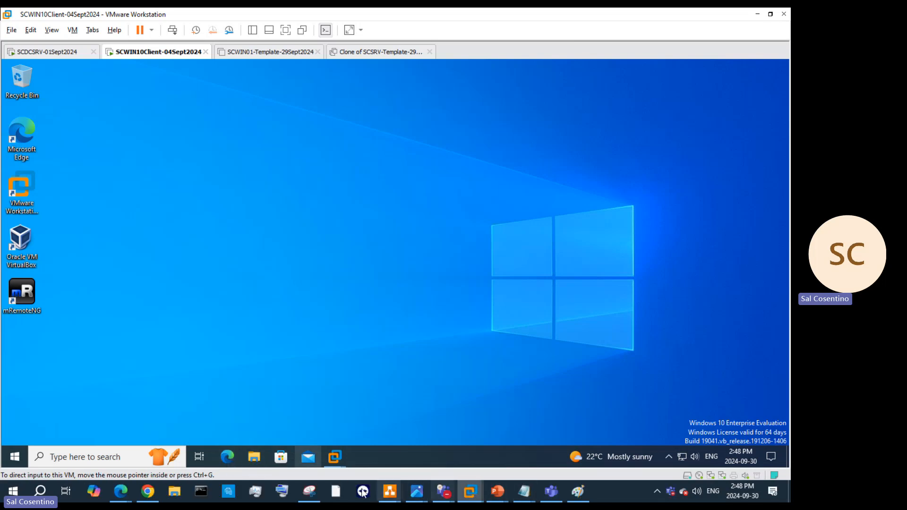
pyautogui.click(174, 491)
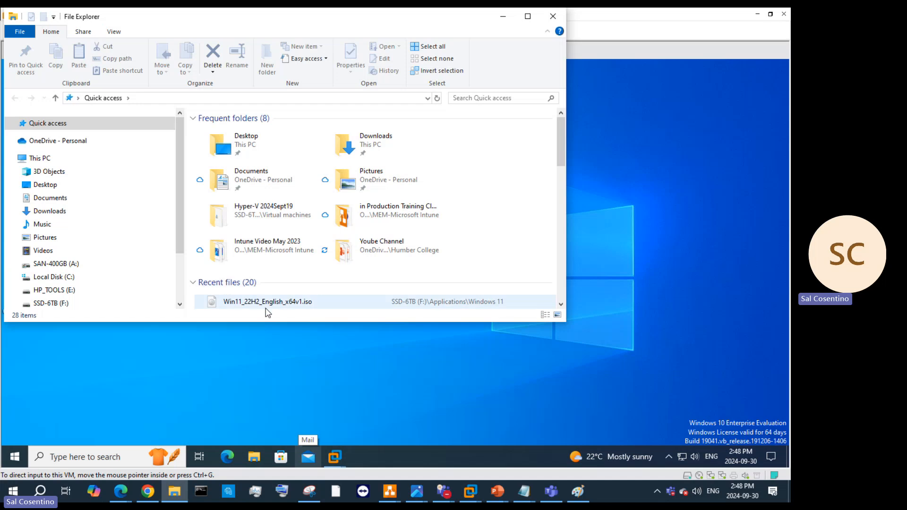
pyautogui.moveTo(265, 308); pyautogui.dragTo(637, 260)
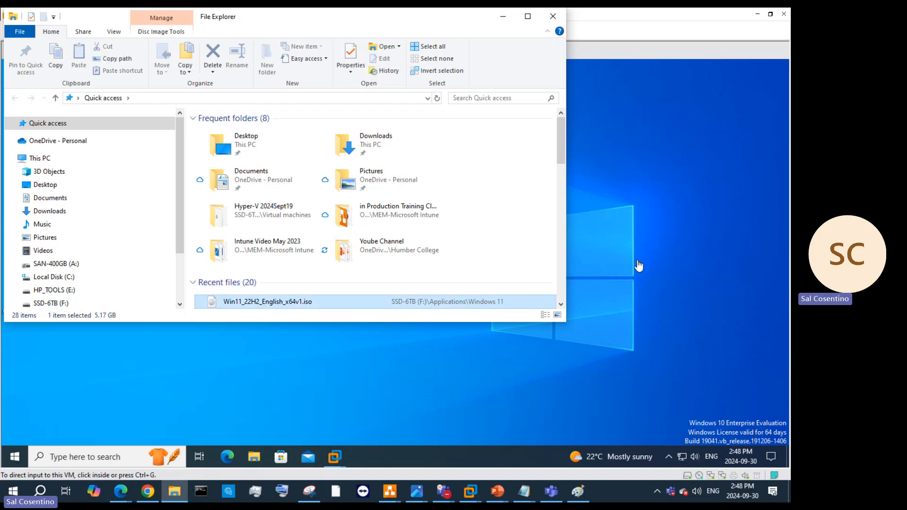
pyautogui.click(503, 16)
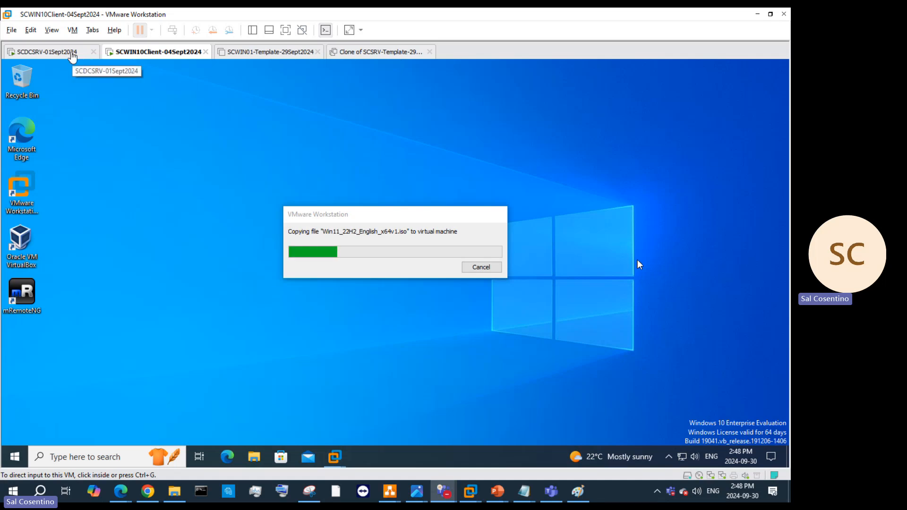
# While the ISO copies, open and minimize Active Directory Users and Computers on SCDCSRV, then return to SCWIN10Client.
pyautogui.click(72, 54)
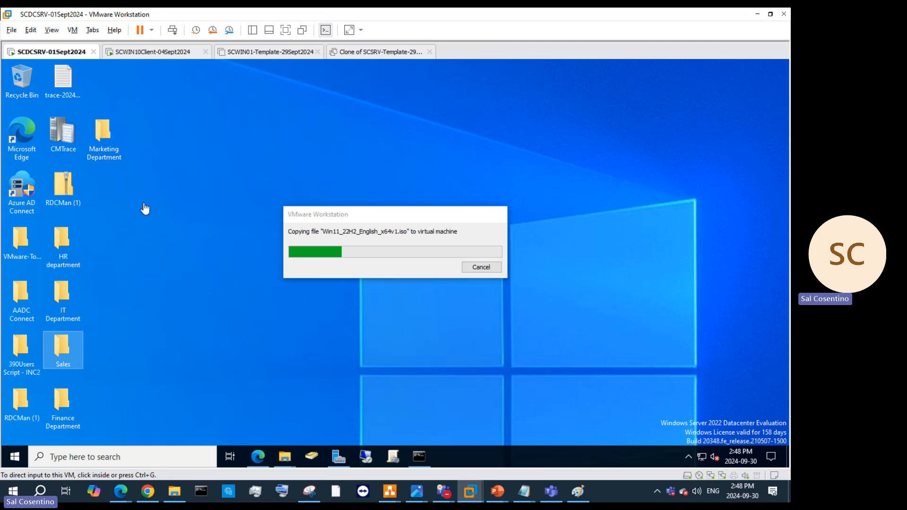
pyautogui.click(308, 460)
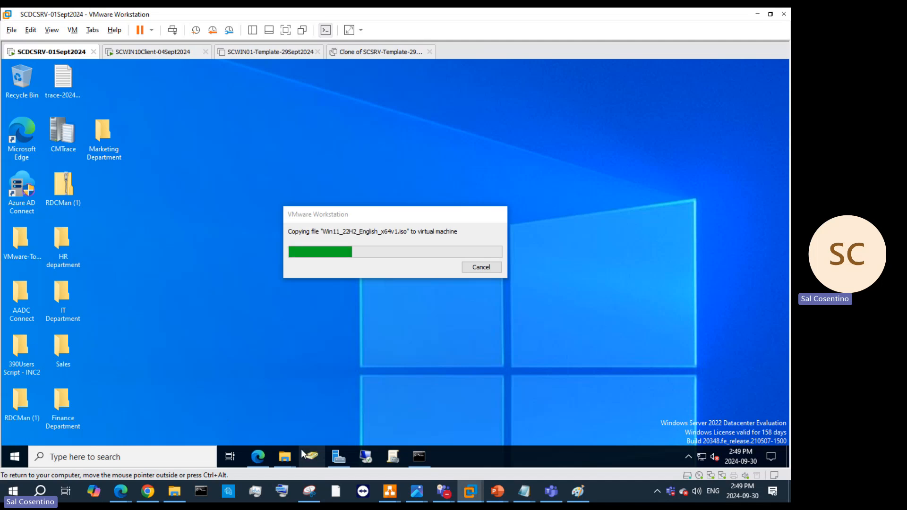
pyautogui.click(303, 454)
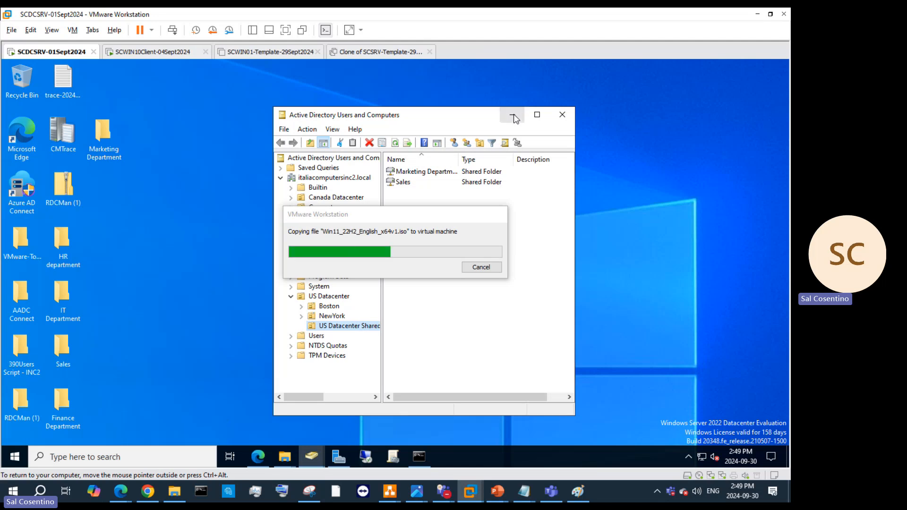
pyautogui.click(514, 117)
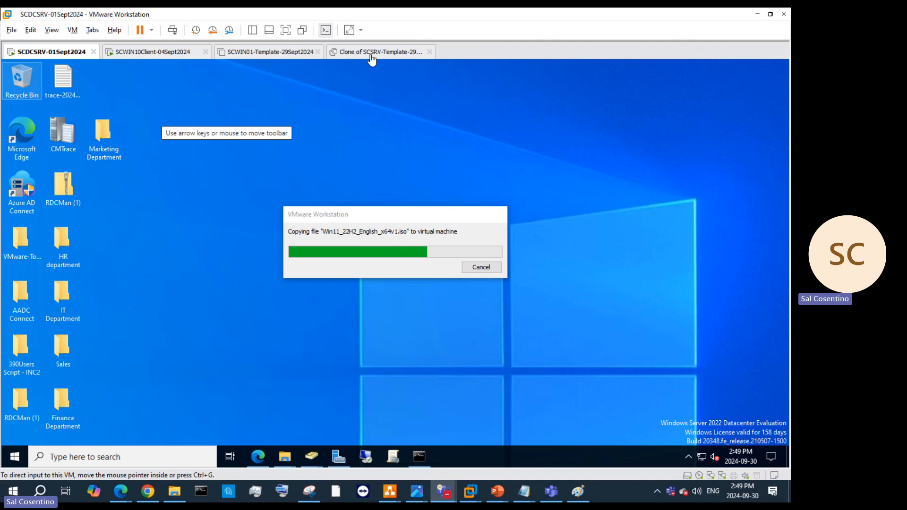
pyautogui.click(154, 53)
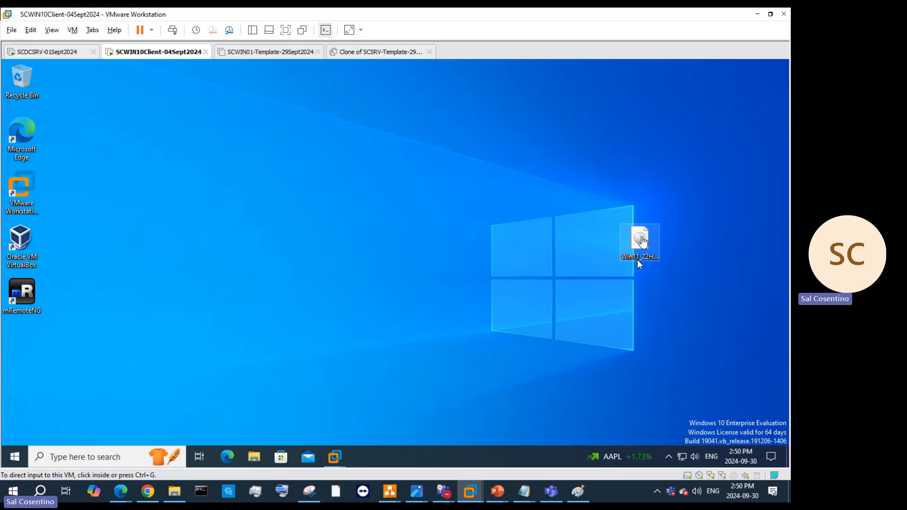
# Bring up the nested Workstation window and open the Windows 11 template VM's summary.
pyautogui.click(641, 239)
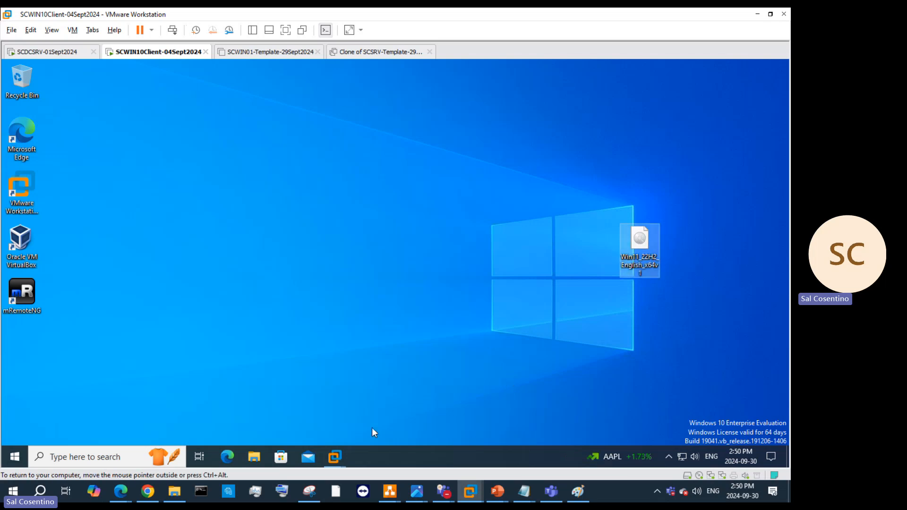
pyautogui.moveTo(338, 465)
pyautogui.click(279, 397)
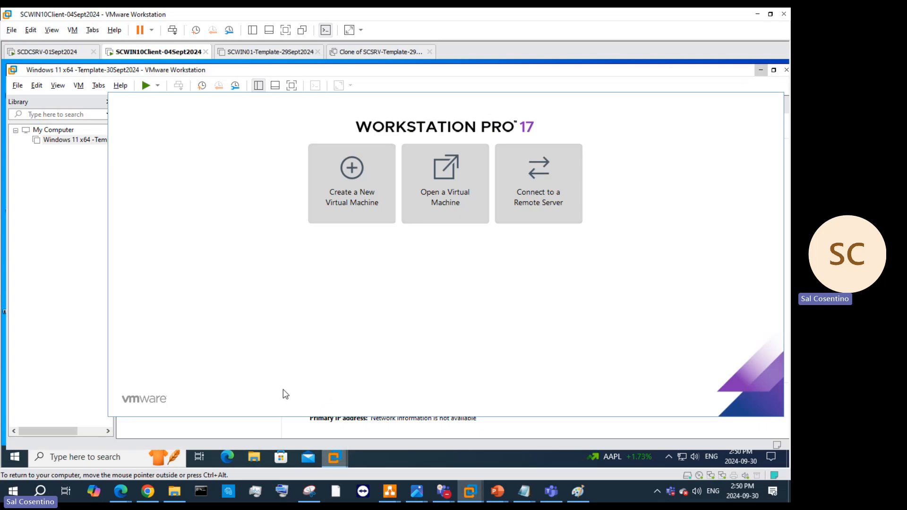
pyautogui.click(81, 136)
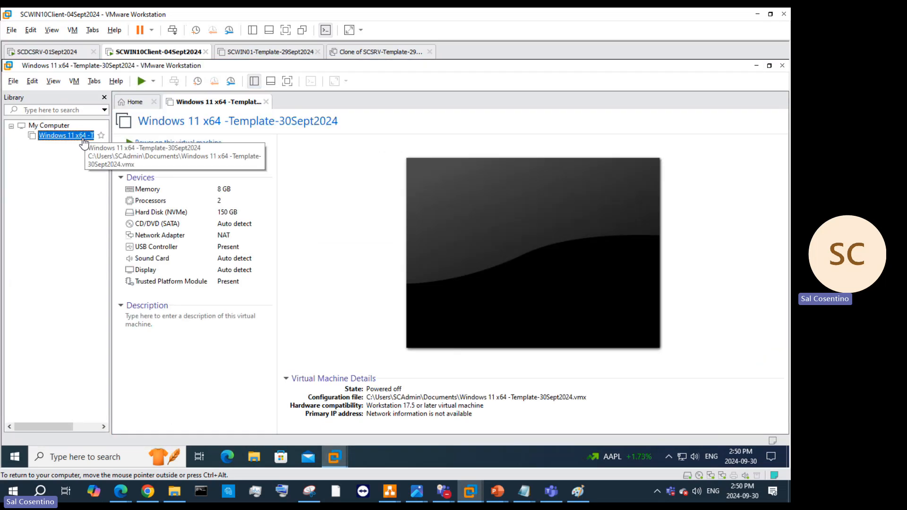
# Set the CD/DVD (SATA) drive to use Desktop's Win11_22H2_English_x64v1.iso image file.
pyautogui.click(234, 224)
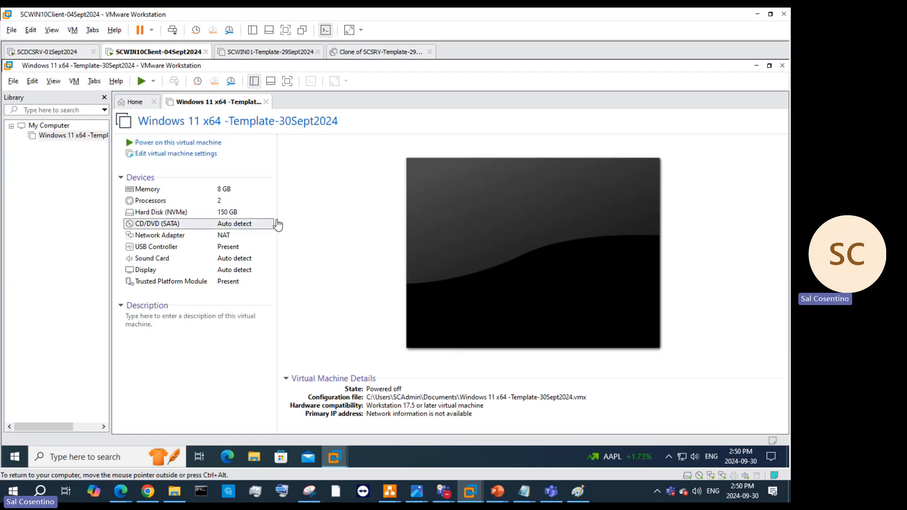
pyautogui.doubleClick(278, 224)
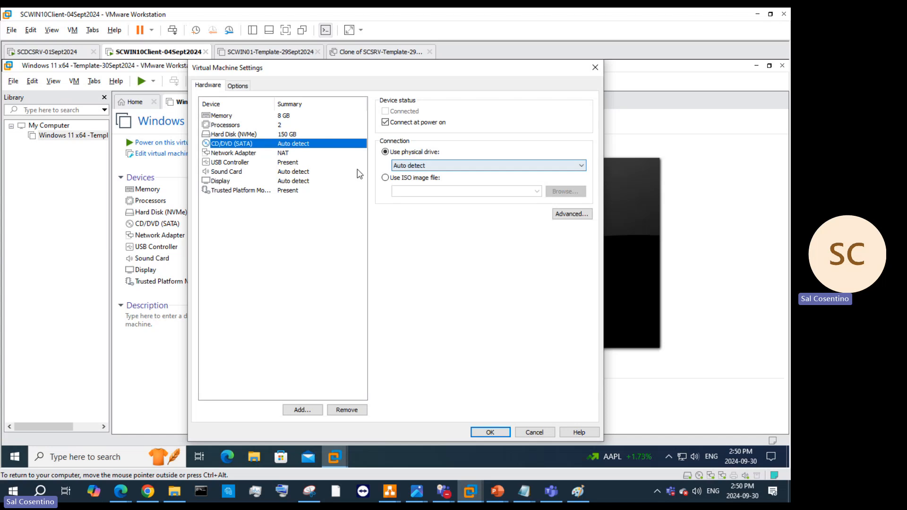
pyautogui.click(415, 180)
pyautogui.click(565, 193)
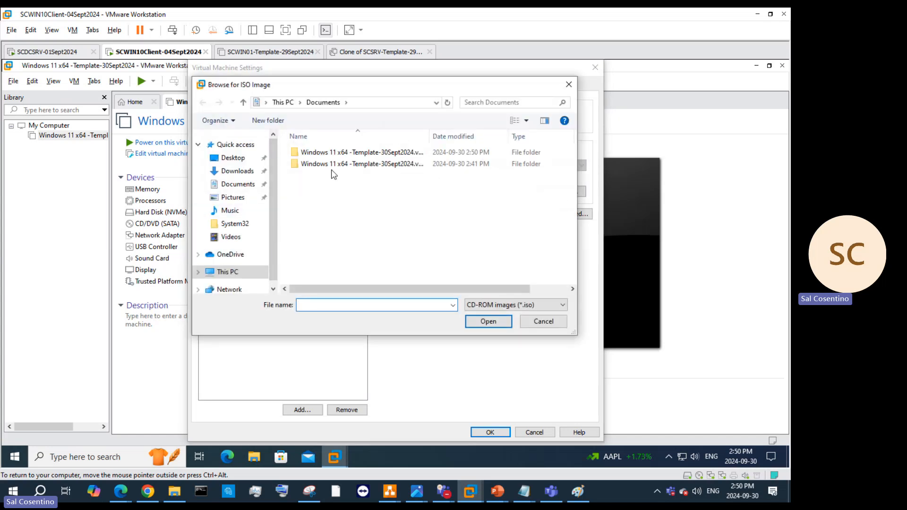
pyautogui.click(236, 159)
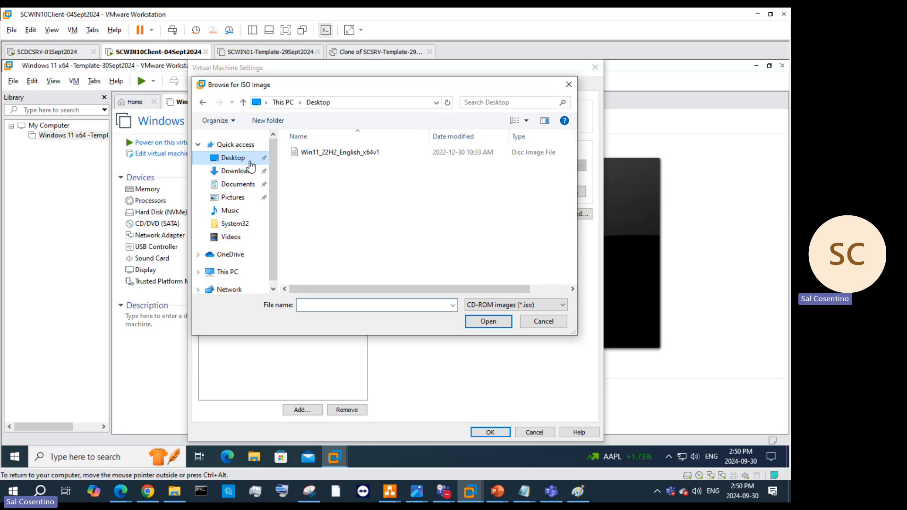
pyautogui.click(349, 159)
pyautogui.click(484, 323)
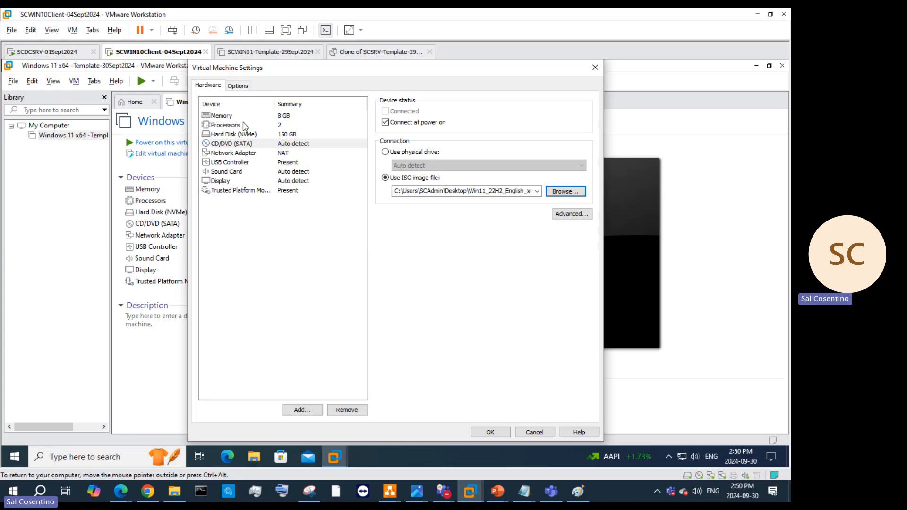
# Add a new 150 GB NVMe virtual disk split into multiple files and save the VM settings.
pyautogui.click(245, 135)
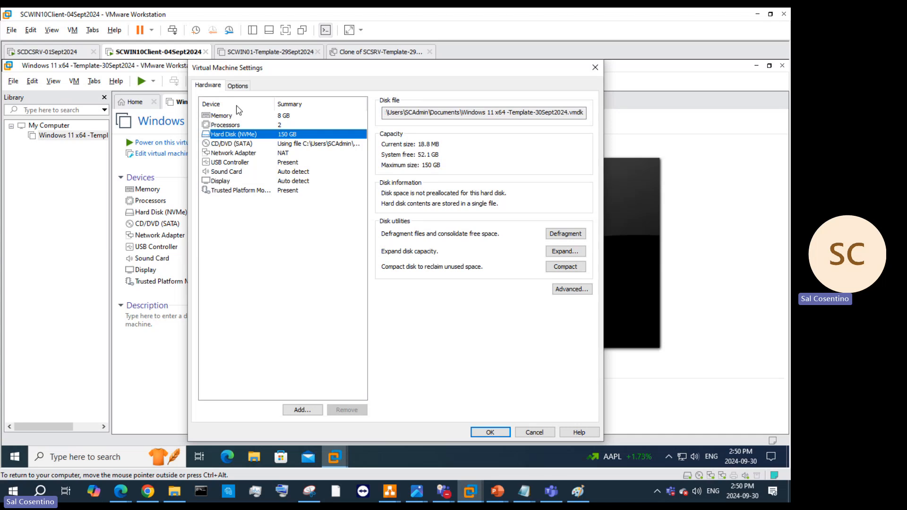
pyautogui.click(301, 409)
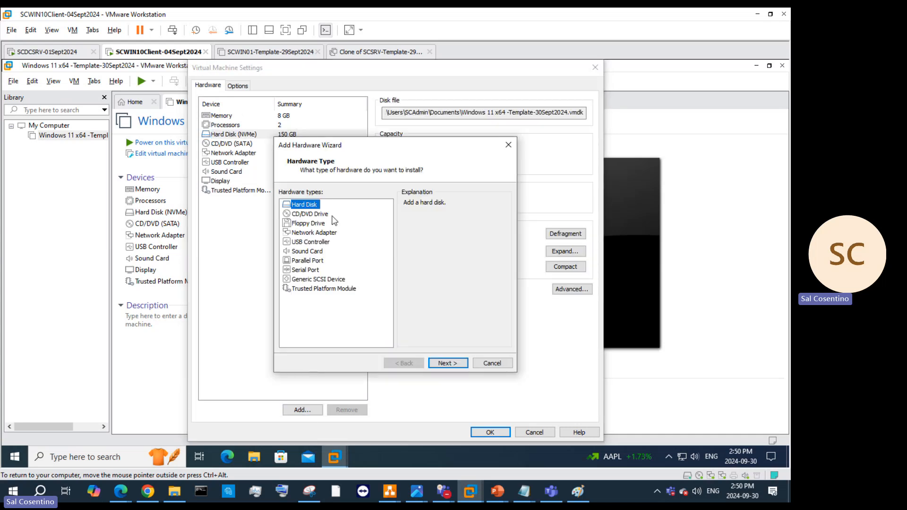
pyautogui.click(444, 362)
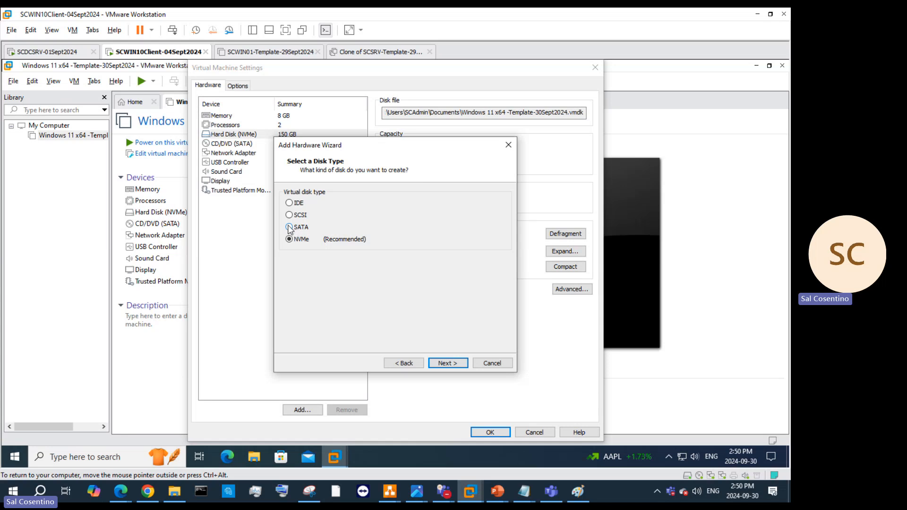
pyautogui.click(445, 362)
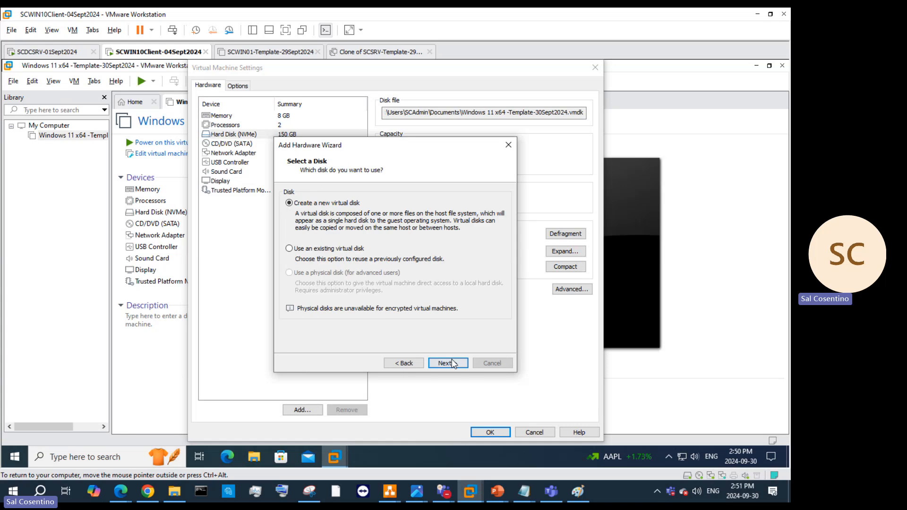
pyautogui.click(445, 363)
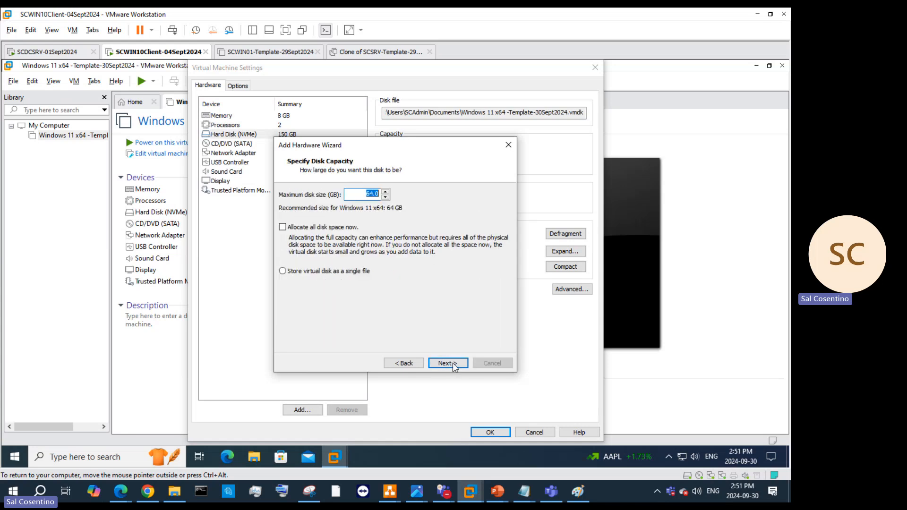
pyautogui.write('150')
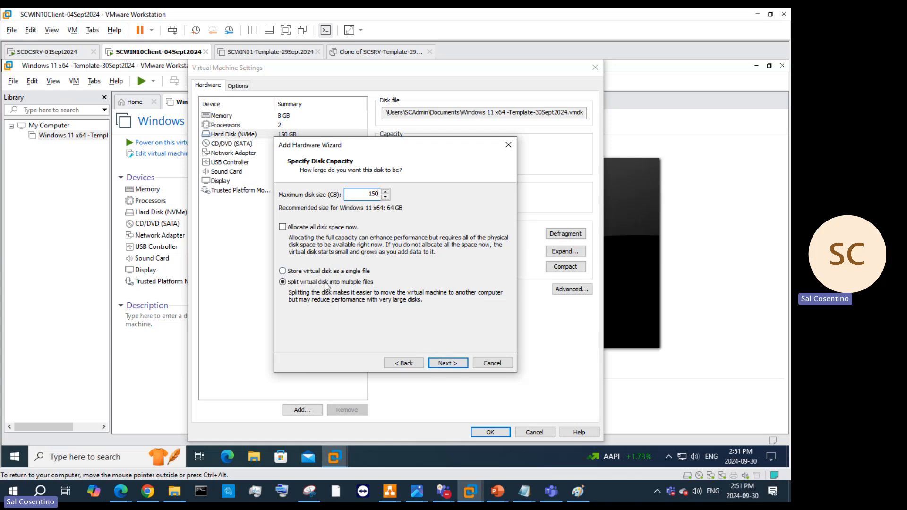
pyautogui.click(444, 364)
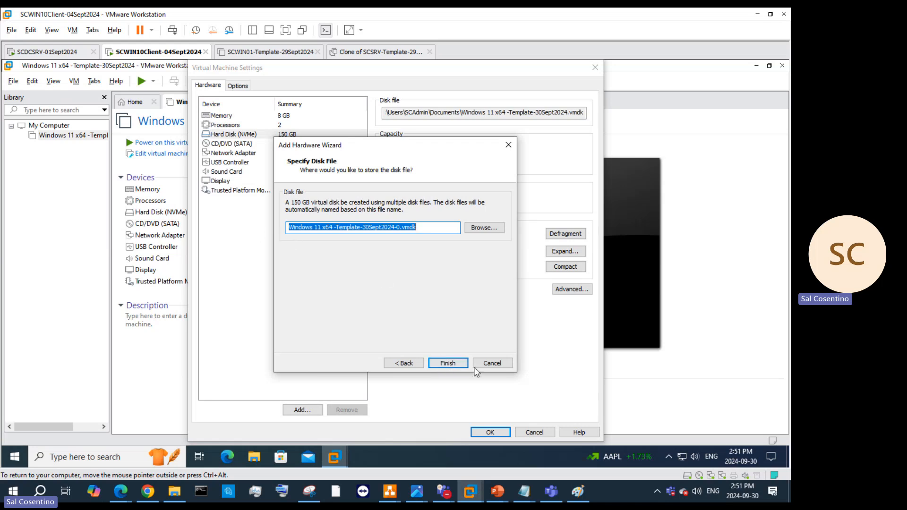
pyautogui.click(448, 363)
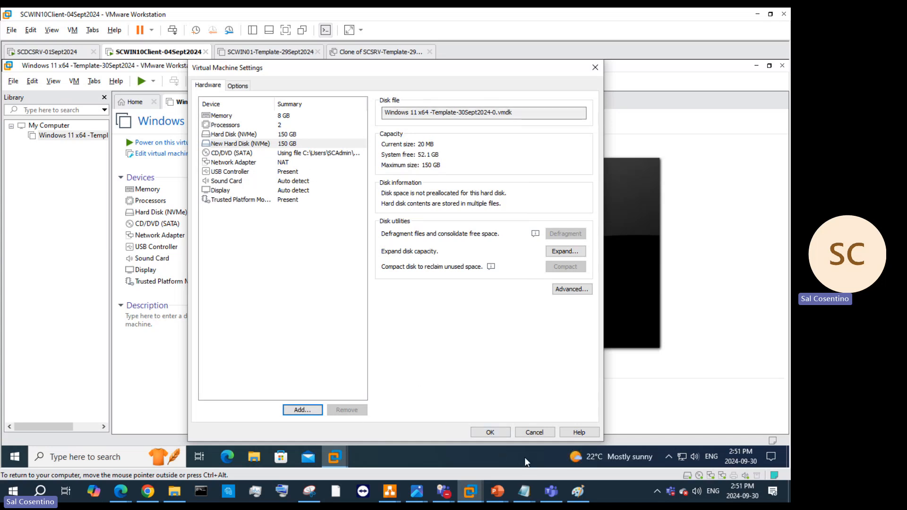
pyautogui.click(494, 432)
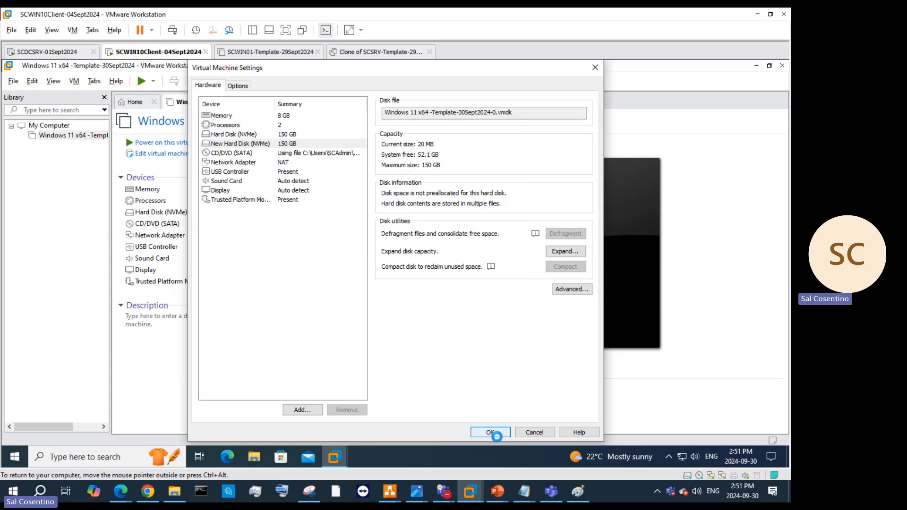
# Reopen the VM settings from the tab menu to check Hard Disk 2 (NVMe), then close them.
pyautogui.rightClick(210, 104)
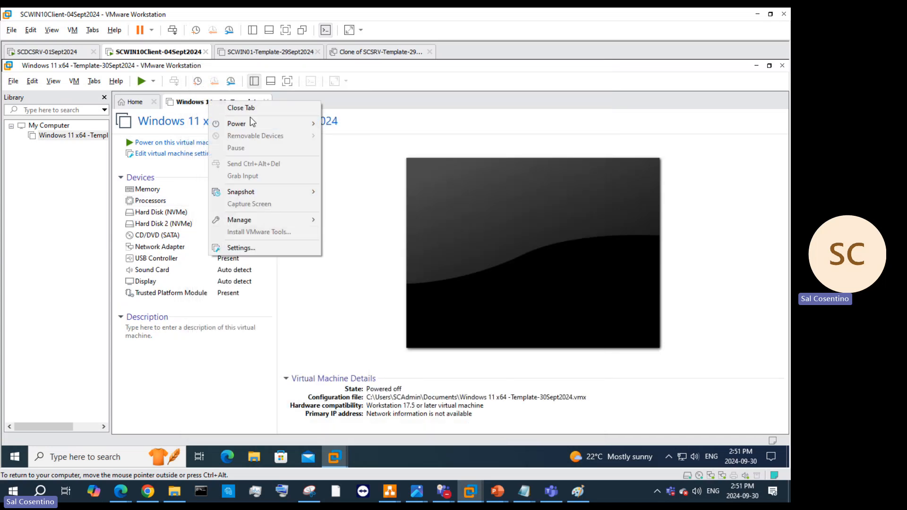
pyautogui.moveTo(264, 219)
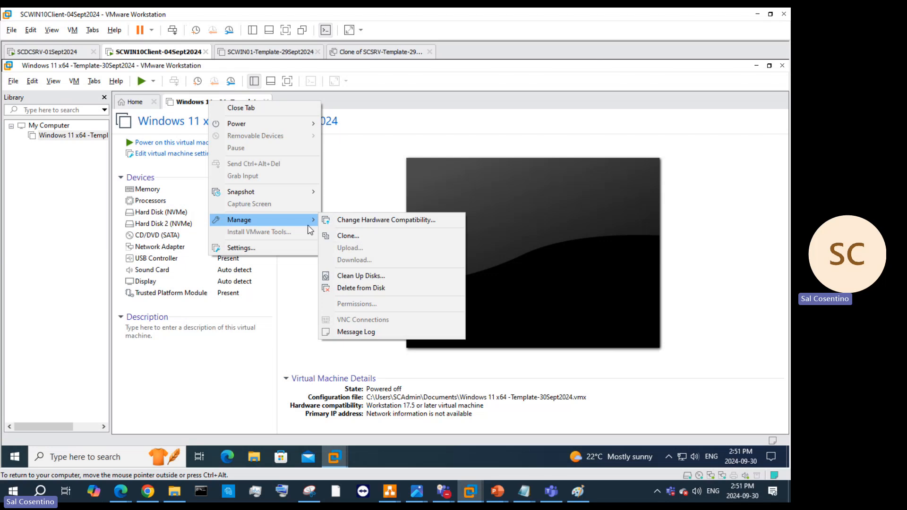
pyautogui.click(270, 250)
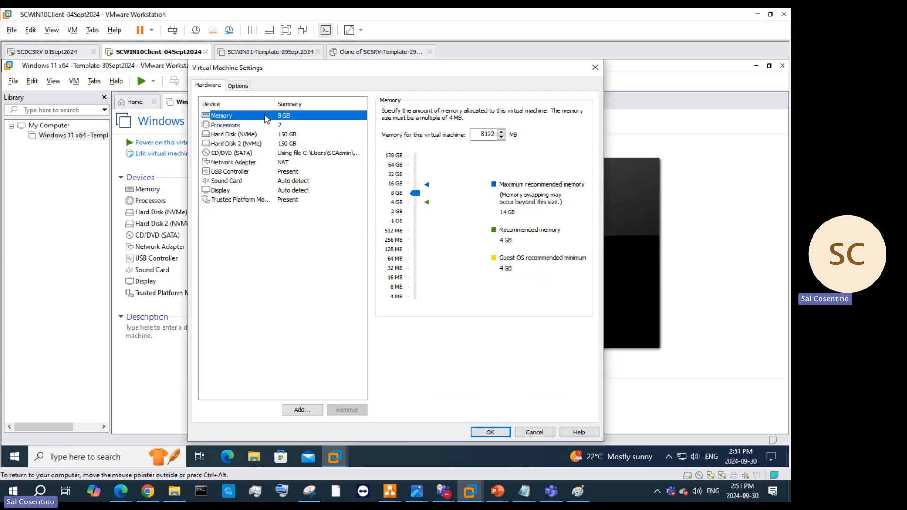
pyautogui.click(595, 67)
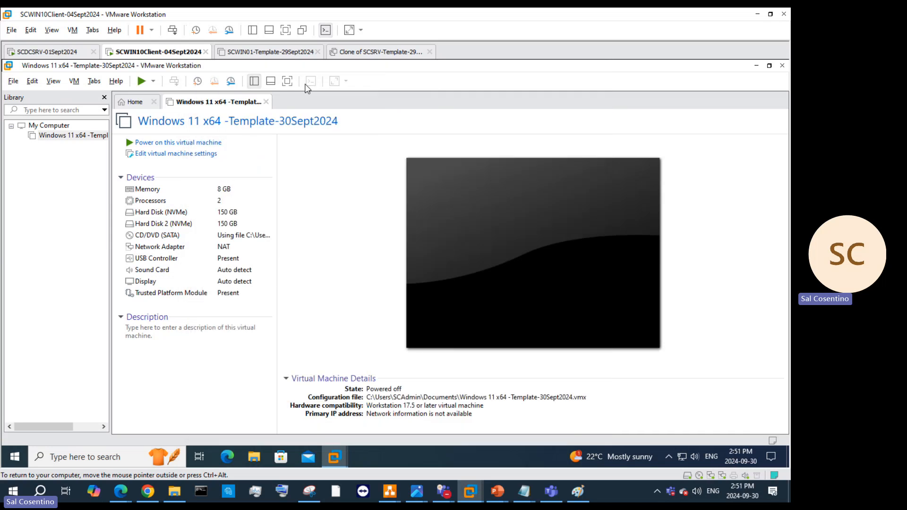
# Select the template VM in the Library and bring up its context menu.
pyautogui.rightClick(217, 105)
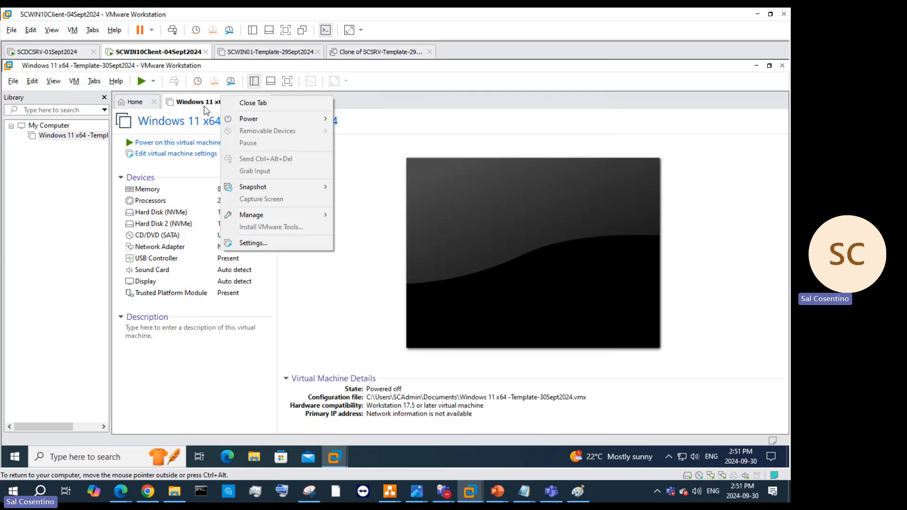
pyautogui.click(206, 108)
pyautogui.click(66, 136)
pyautogui.rightClick(68, 136)
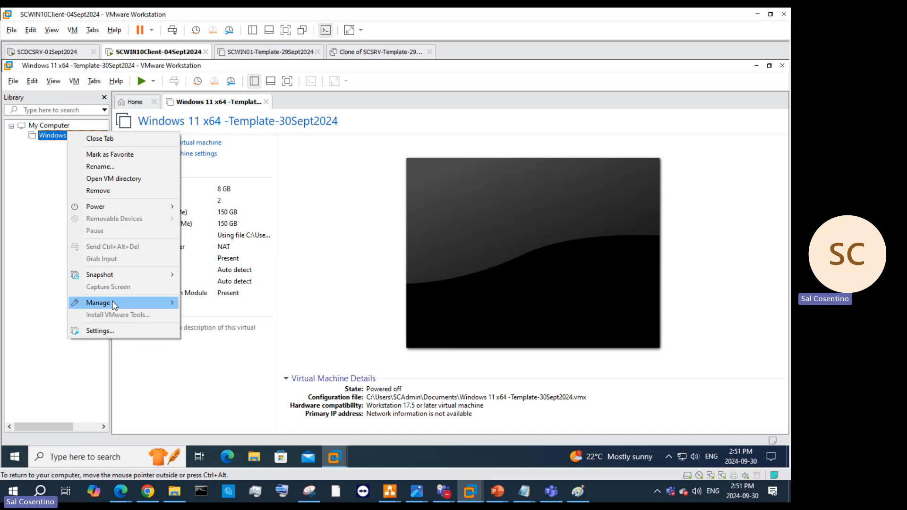
pyautogui.click(375, 224)
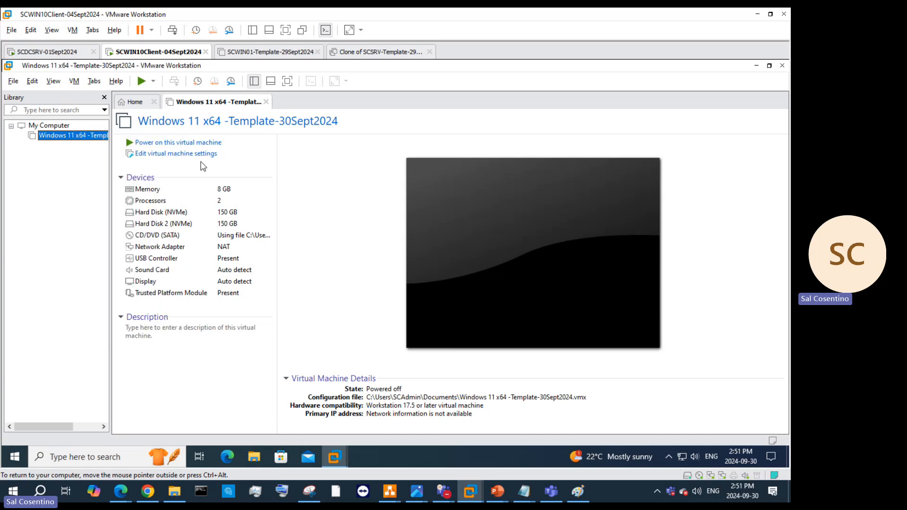
pyautogui.rightClick(72, 136)
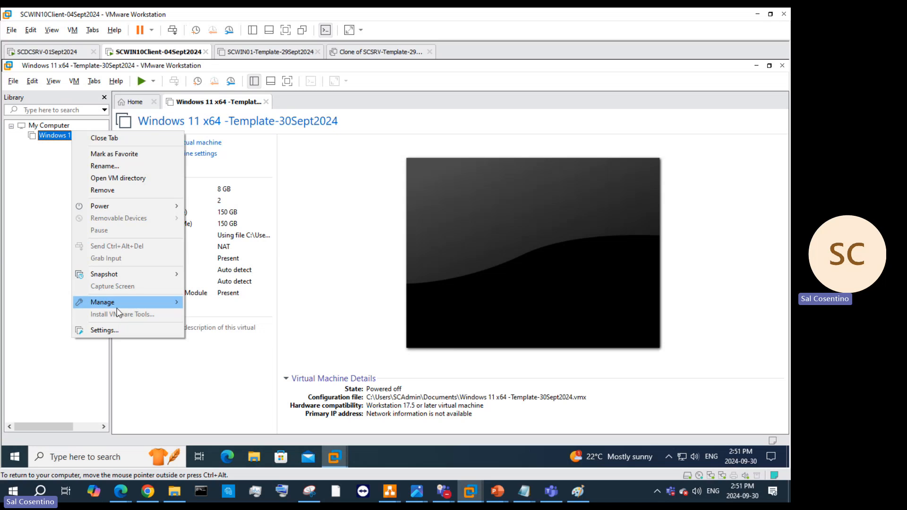
pyautogui.moveTo(117, 307)
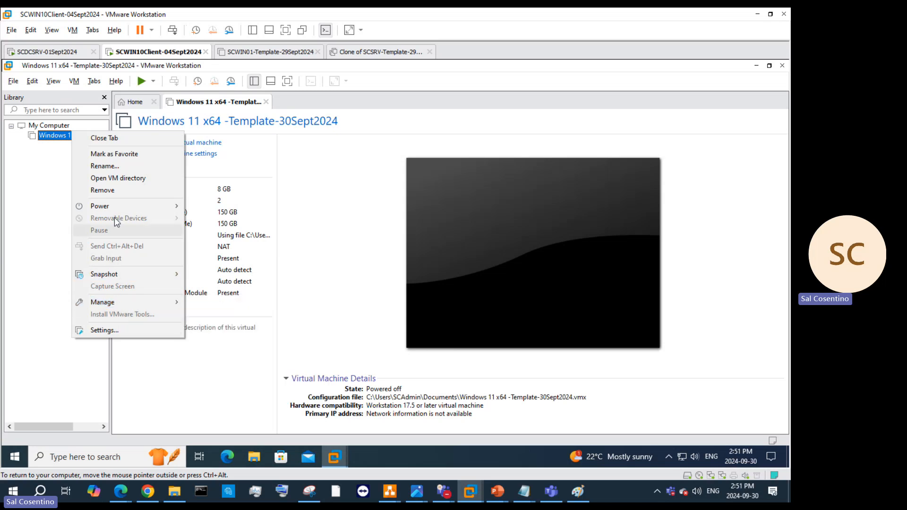
# Prefix the VM's Library name with 'Developers', making it 'Developers Windows 11 x64 -Template-30Sept2024'.
pyautogui.click(112, 167)
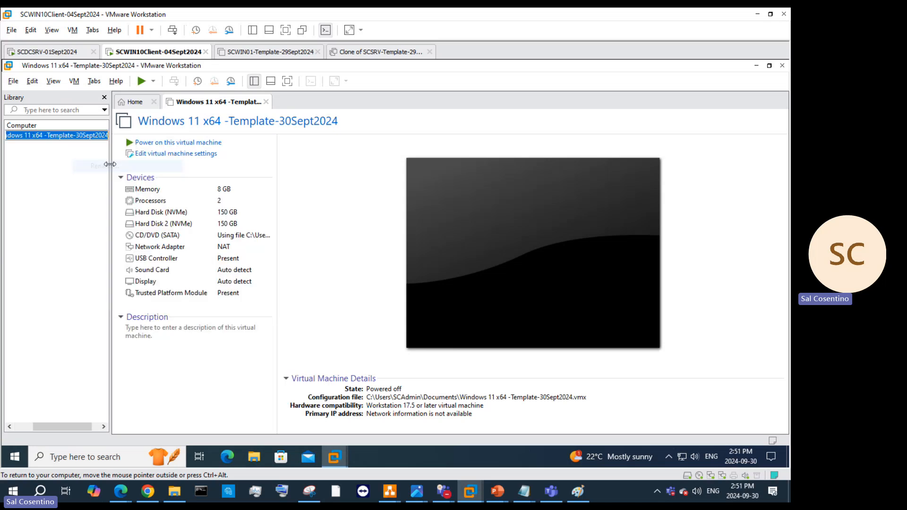
pyautogui.moveTo(41, 136); pyautogui.dragTo(3, 123)
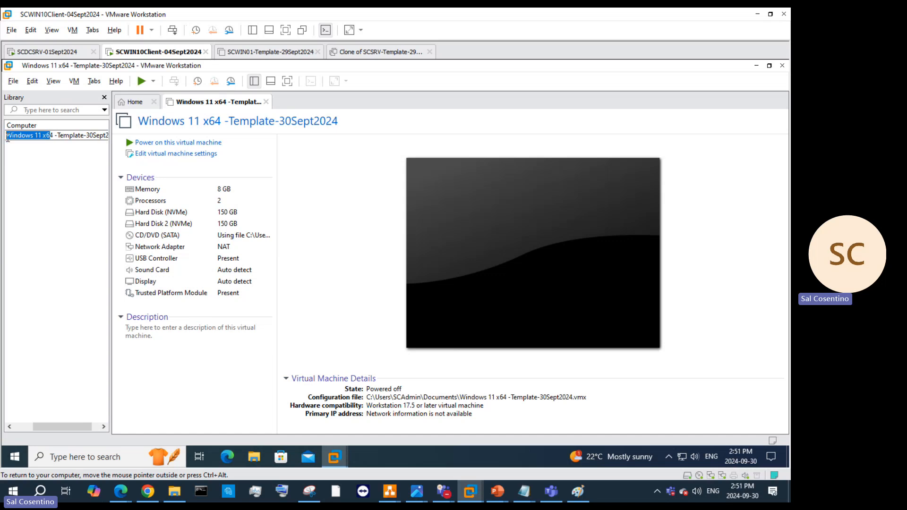
pyautogui.click(18, 134)
pyautogui.write('Developers')
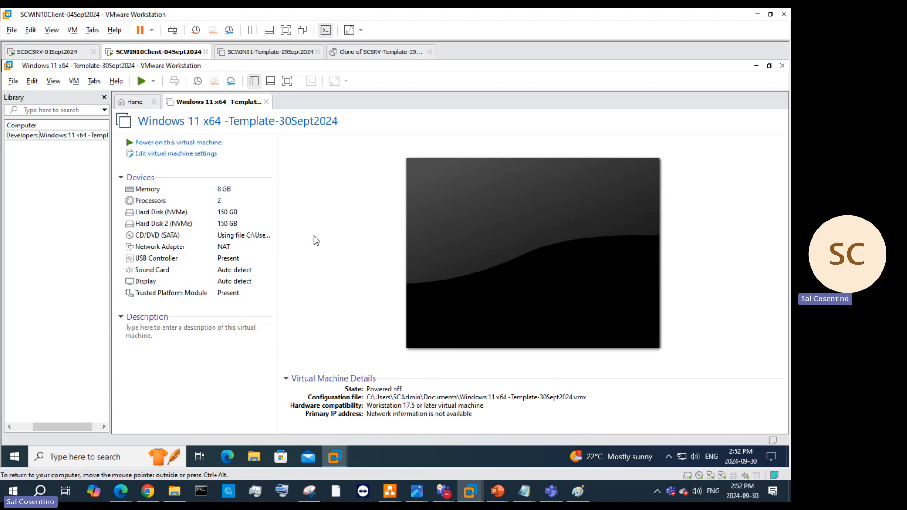
pyautogui.press('Return')
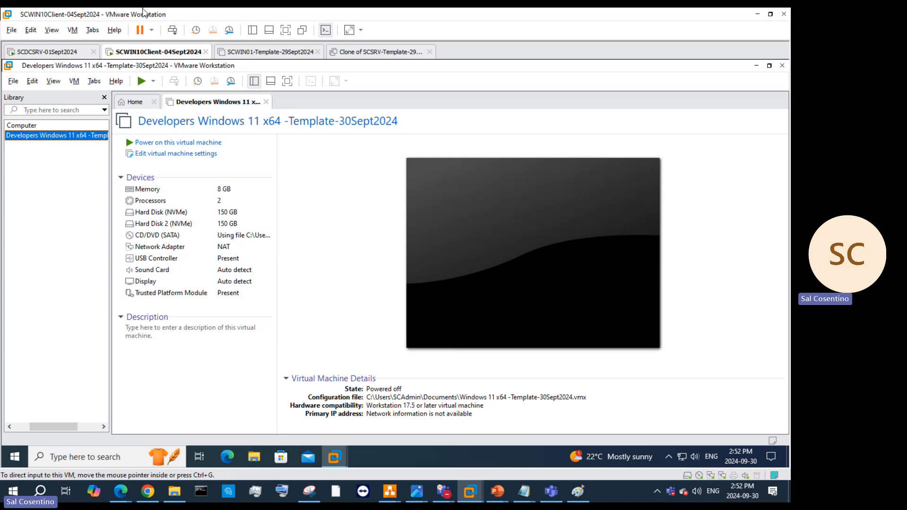
# Power on the renamed VM, approving the administrator prompt and the performance warning.
pyautogui.click(141, 83)
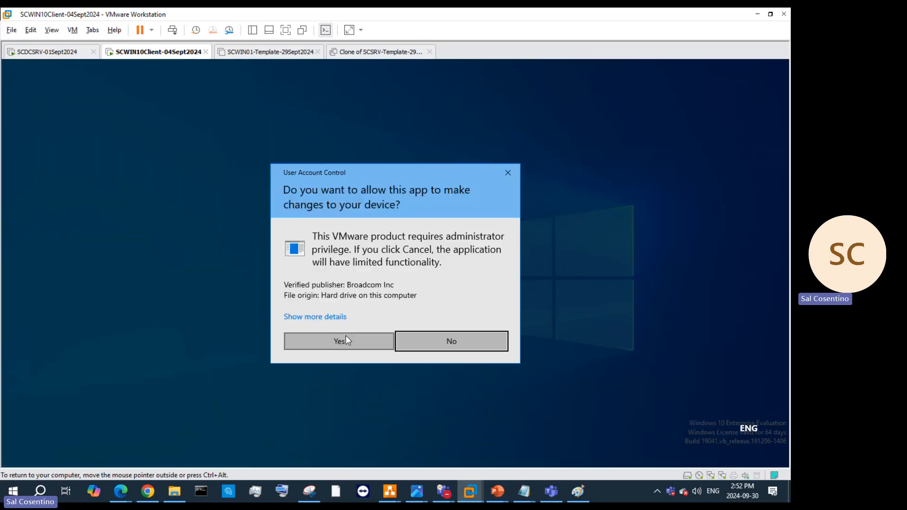
pyautogui.click(369, 339)
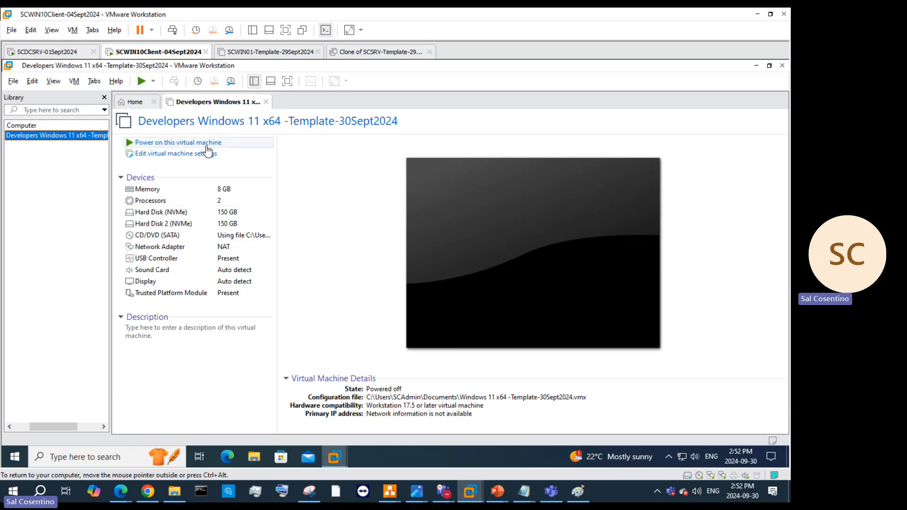
pyautogui.click(198, 144)
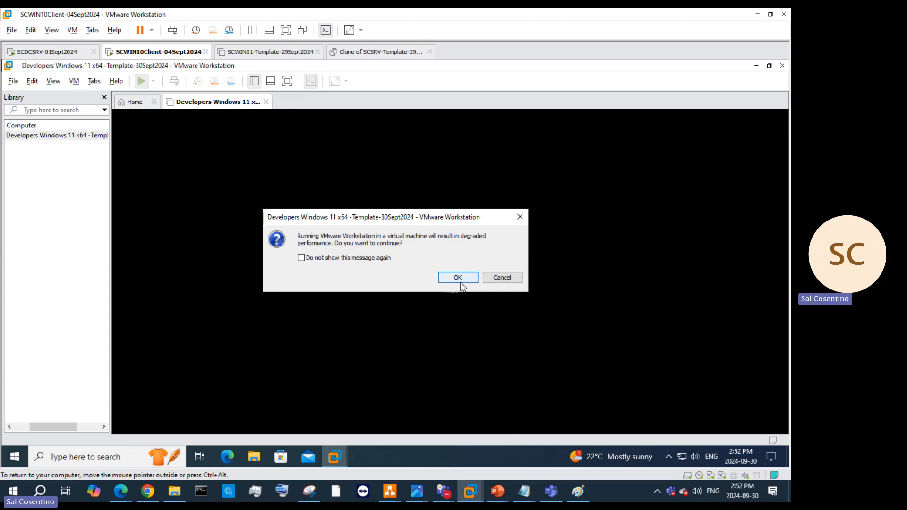
pyautogui.click(458, 278)
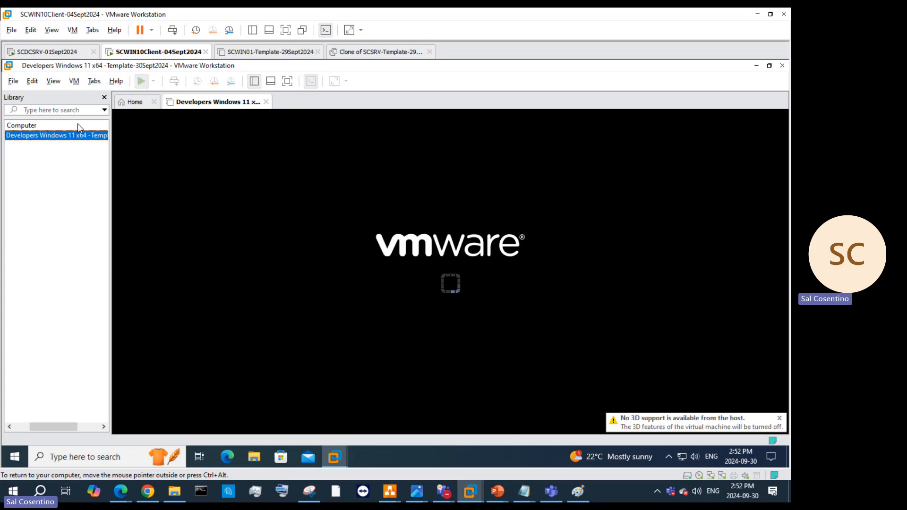
pyautogui.rightClick(177, 102)
# Press a key at the boot-from-CD prompt so Windows Setup loads from the ISO.
pyautogui.click(295, 256)
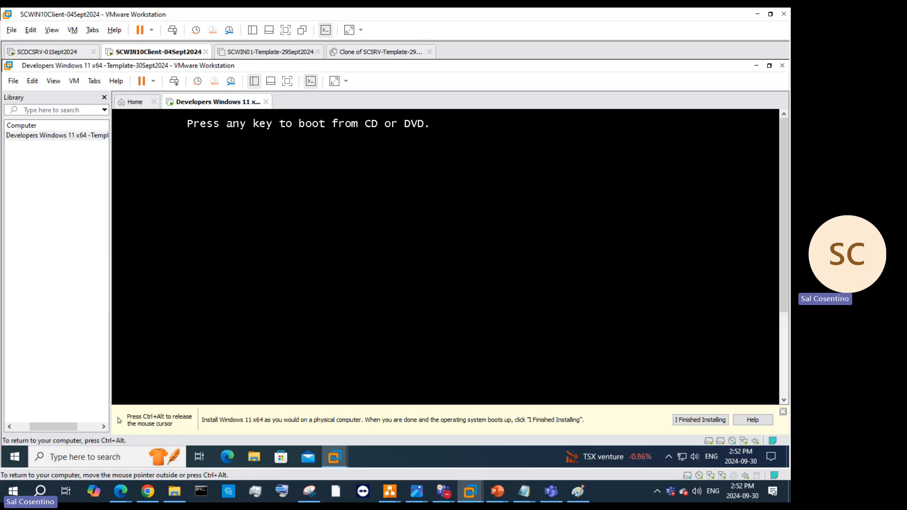
pyautogui.press('Return')
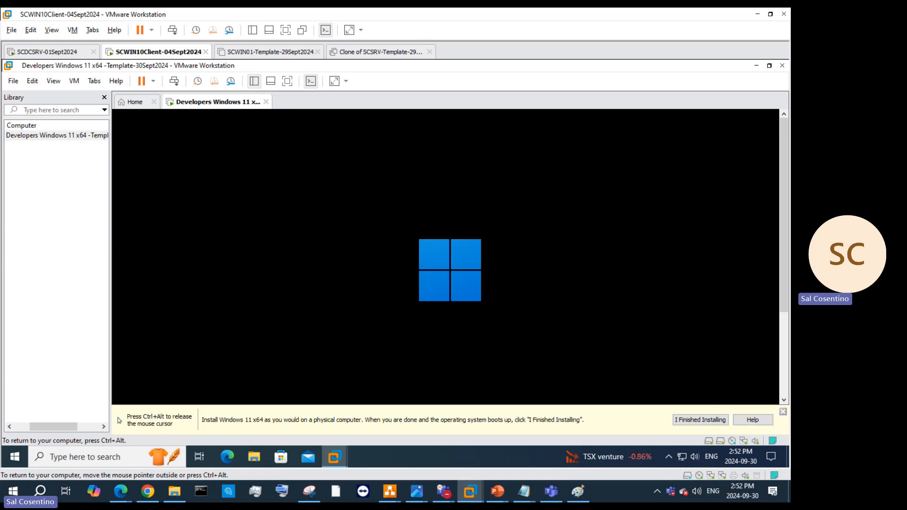
pyautogui.hotkey('ctrl', 'alt')
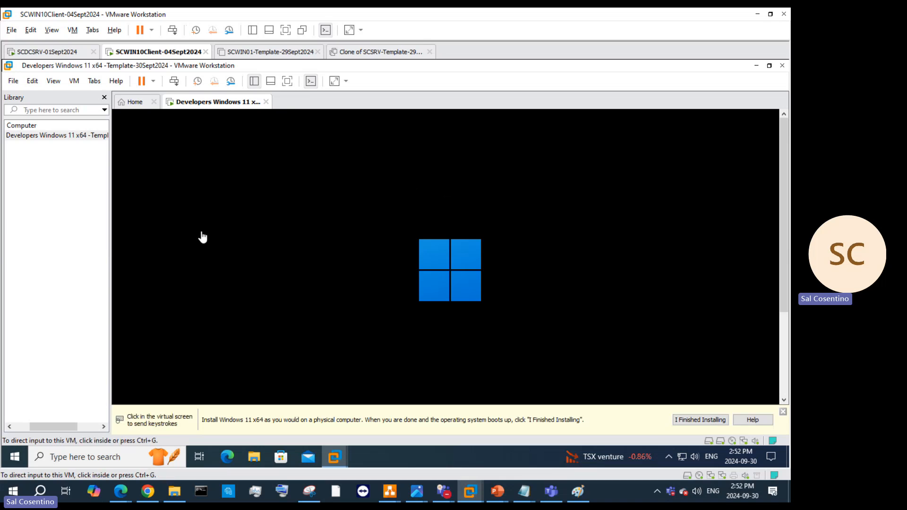
pyautogui.click(785, 413)
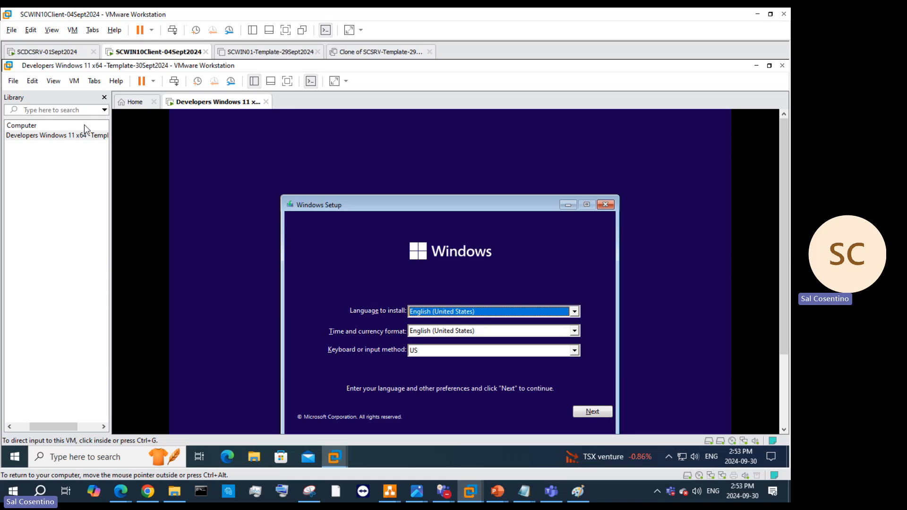
# Choose English (Canada) as the time and currency format and continue to the Install now screen.
pyautogui.click(477, 332)
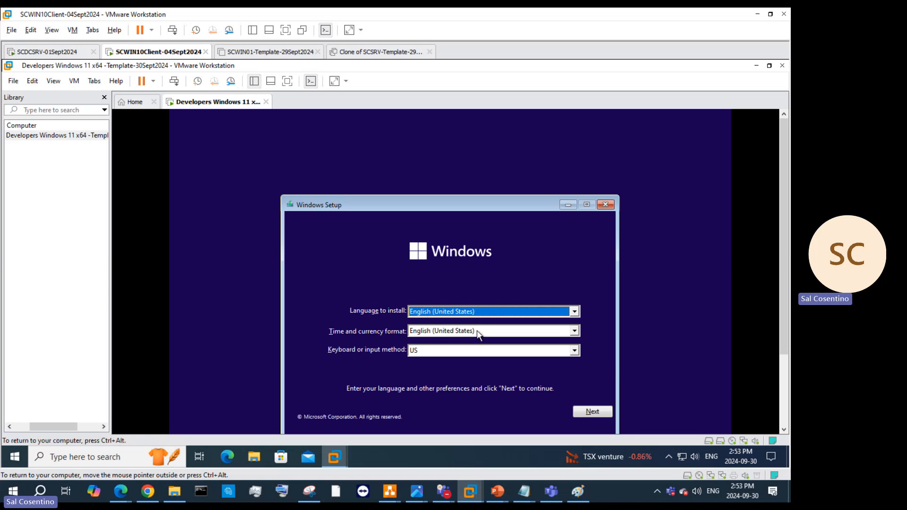
pyautogui.click(478, 332)
pyautogui.scroll(-3, 486, 374)
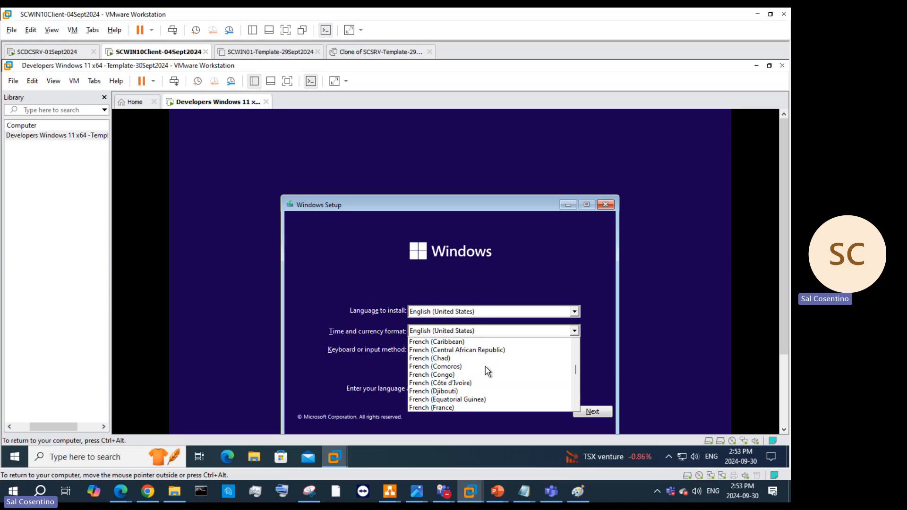
pyautogui.scroll(-2, 487, 371)
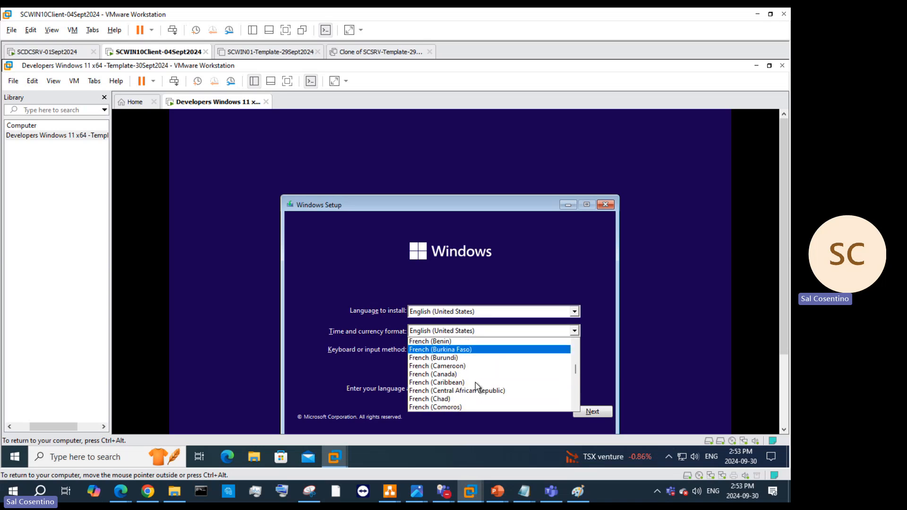
pyautogui.scroll(3, 473, 369)
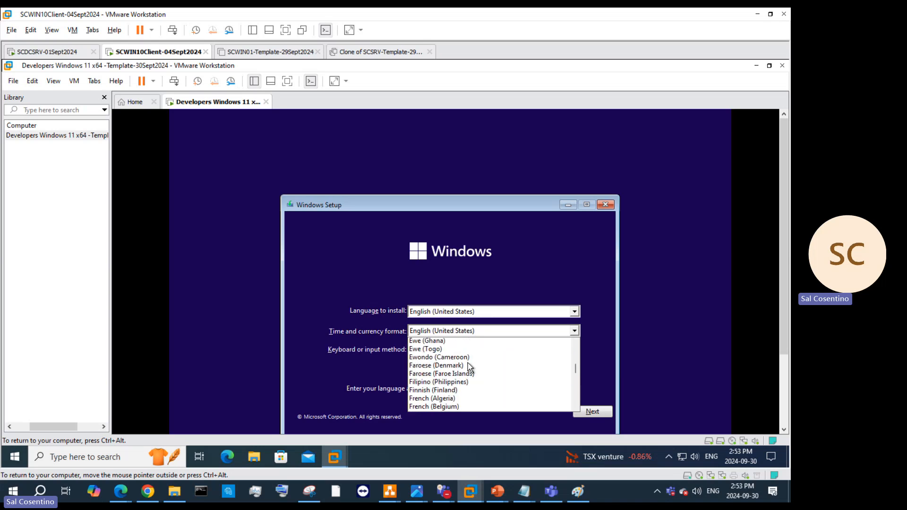
pyautogui.scroll(2, 456, 362)
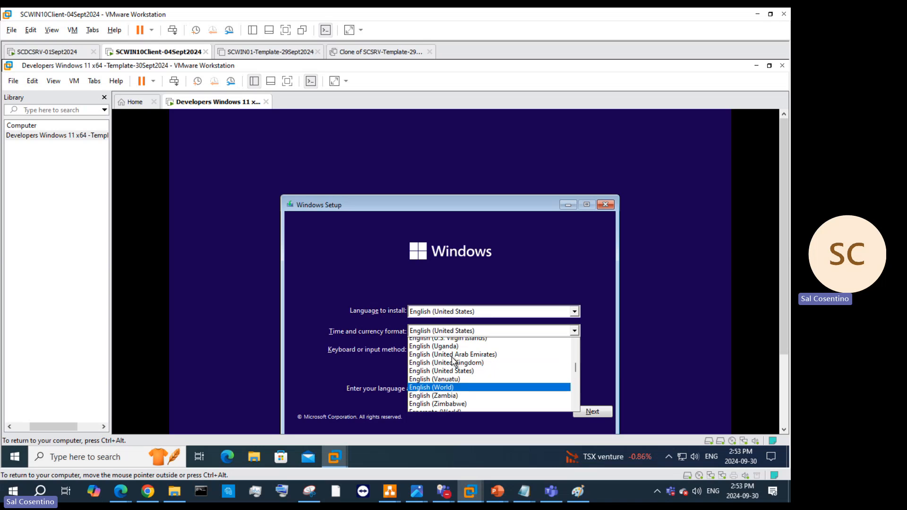
pyautogui.scroll(3, 454, 363)
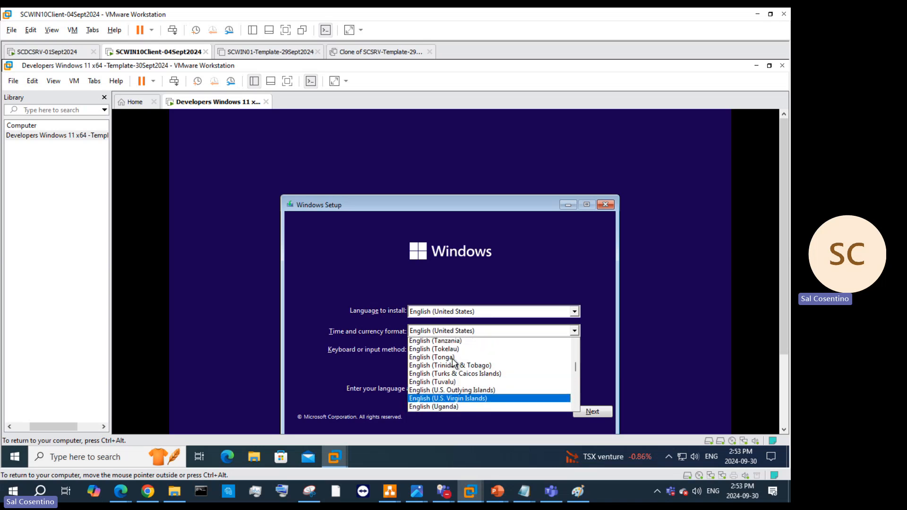
pyautogui.scroll(4, 454, 363)
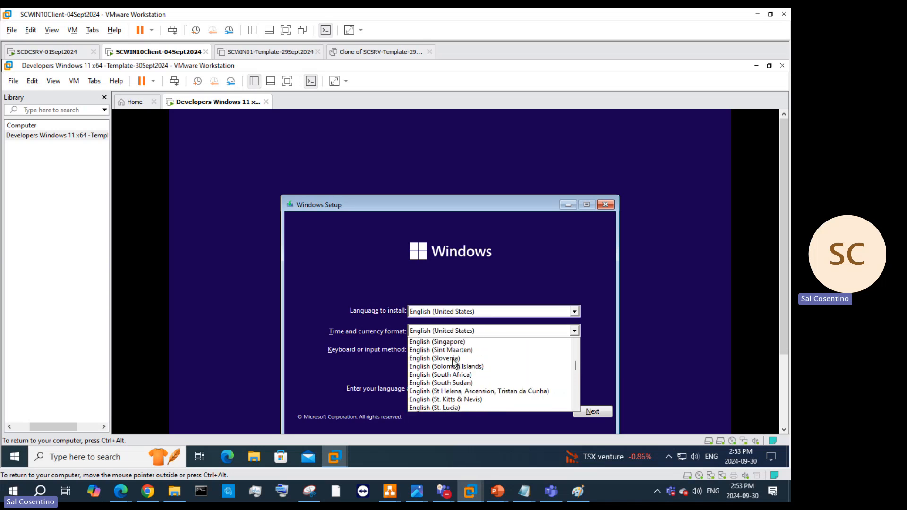
pyautogui.scroll(7, 454, 364)
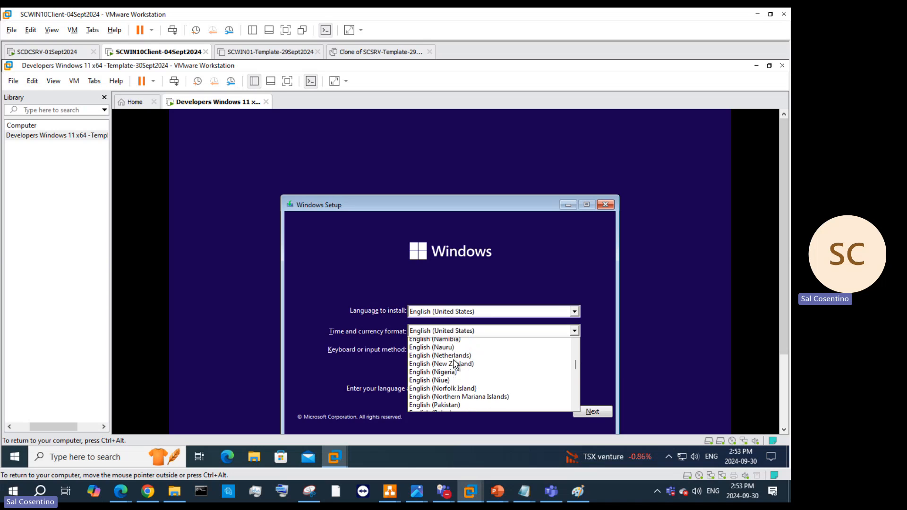
pyautogui.scroll(9, 455, 364)
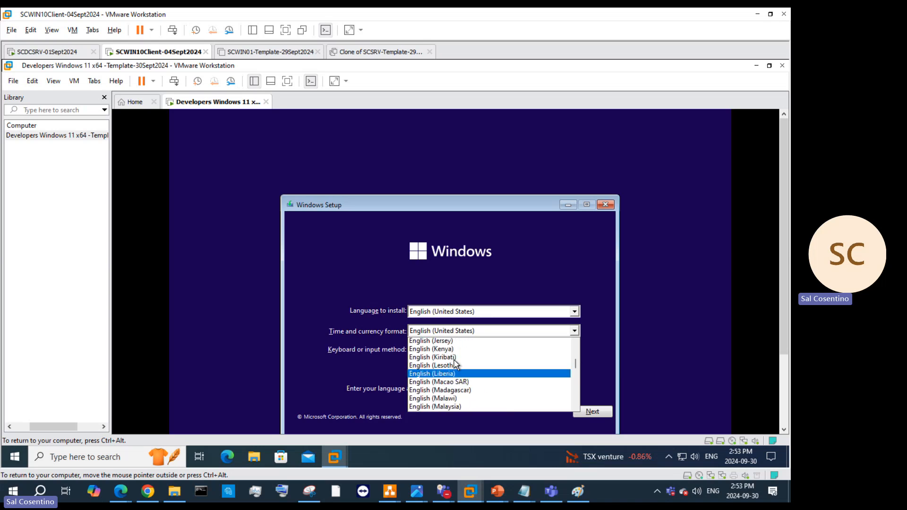
pyautogui.scroll(4, 455, 363)
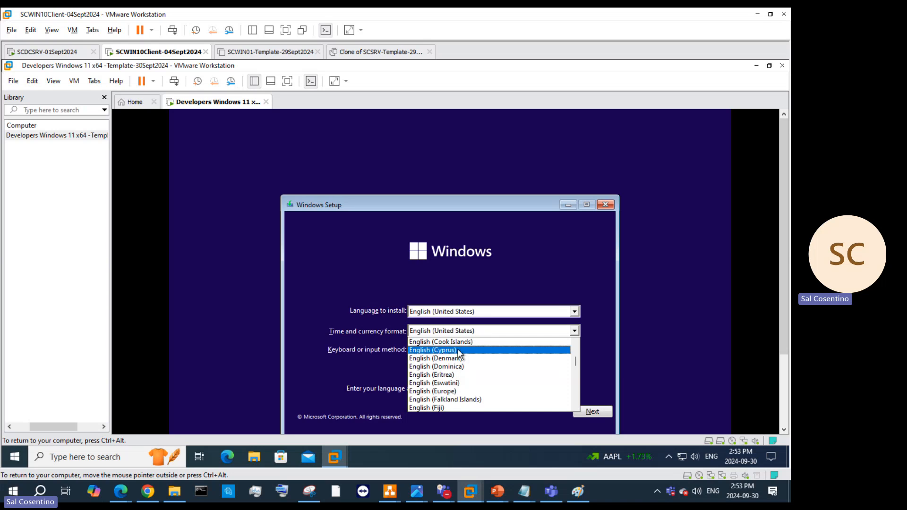
pyautogui.scroll(1, 462, 350)
pyautogui.scroll(3, 462, 351)
pyautogui.click(491, 371)
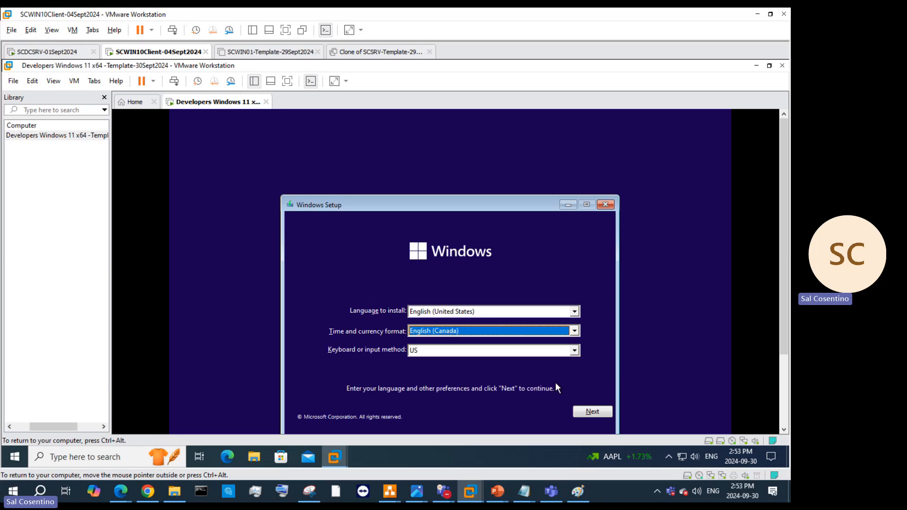
pyautogui.click(598, 412)
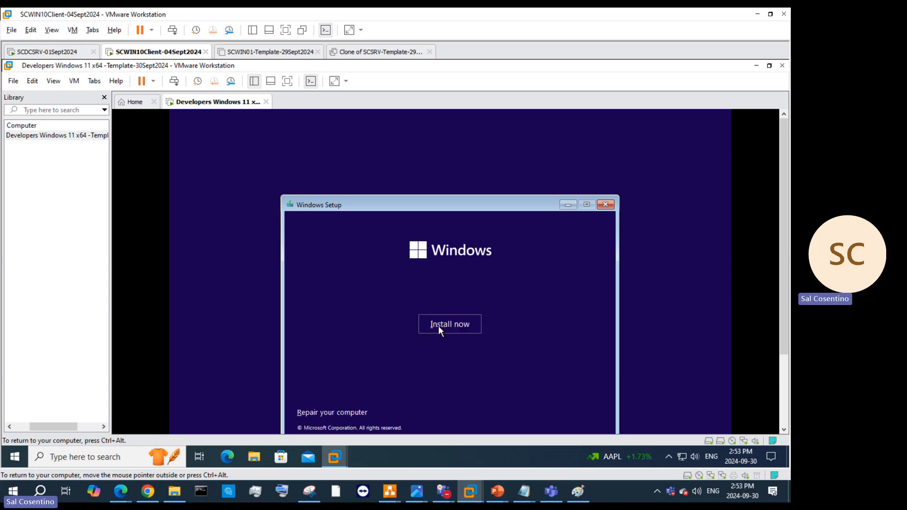
# Start the Windows installation in full-screen view and skip the product key.
pyautogui.click(439, 326)
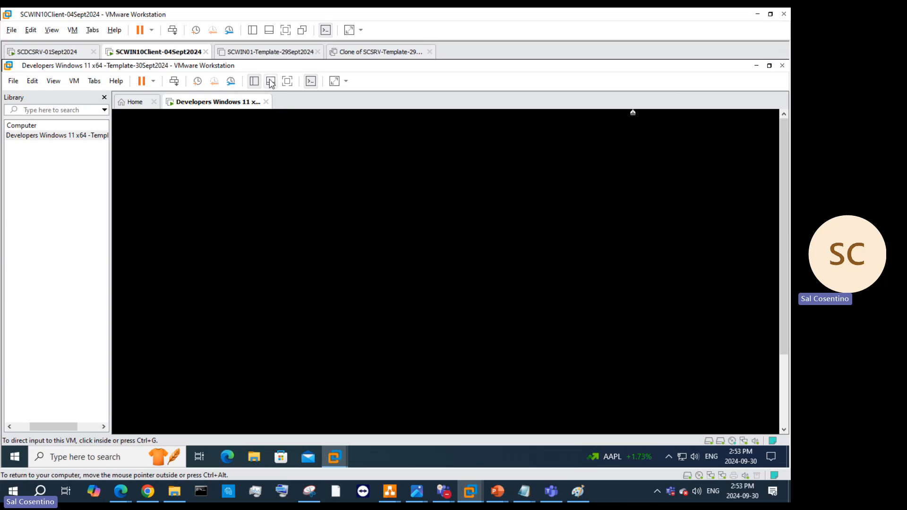
pyautogui.click(288, 81)
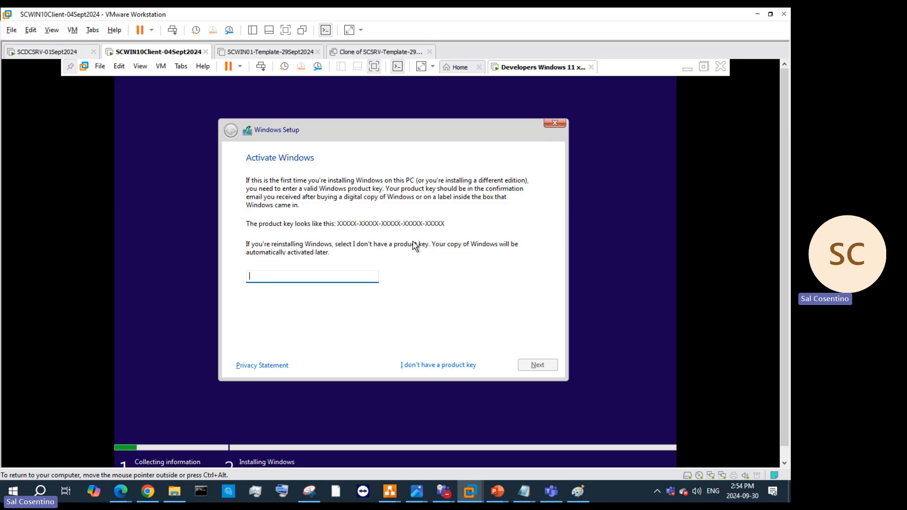
pyautogui.click(463, 365)
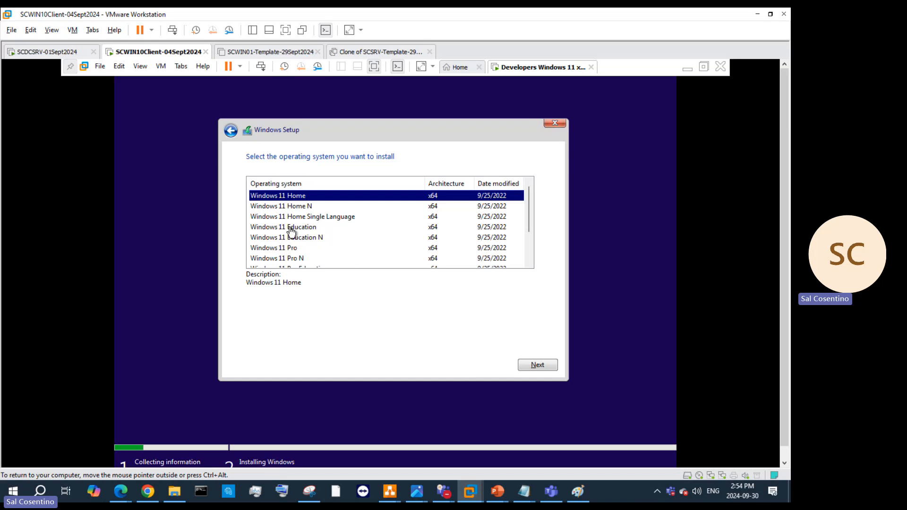
# Select Windows 11 Pro as the edition to install.
pyautogui.scroll(-2, 290, 229)
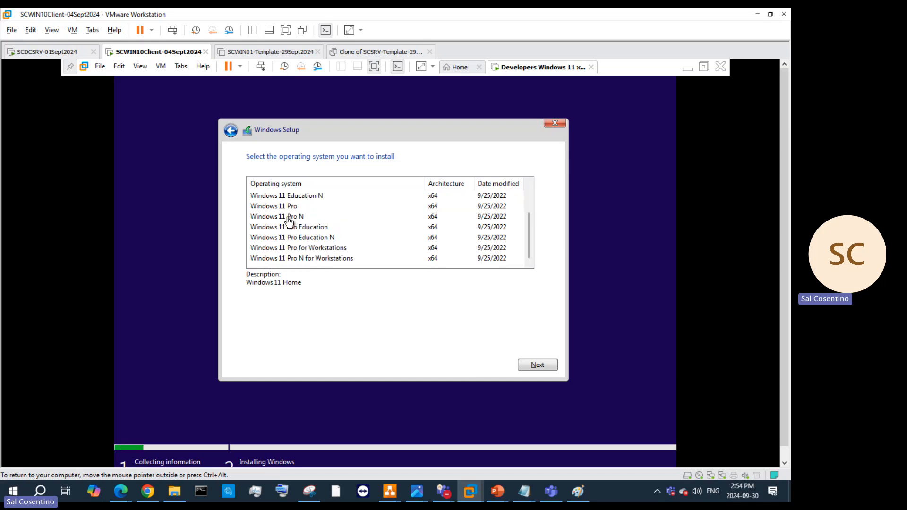
pyautogui.click(289, 206)
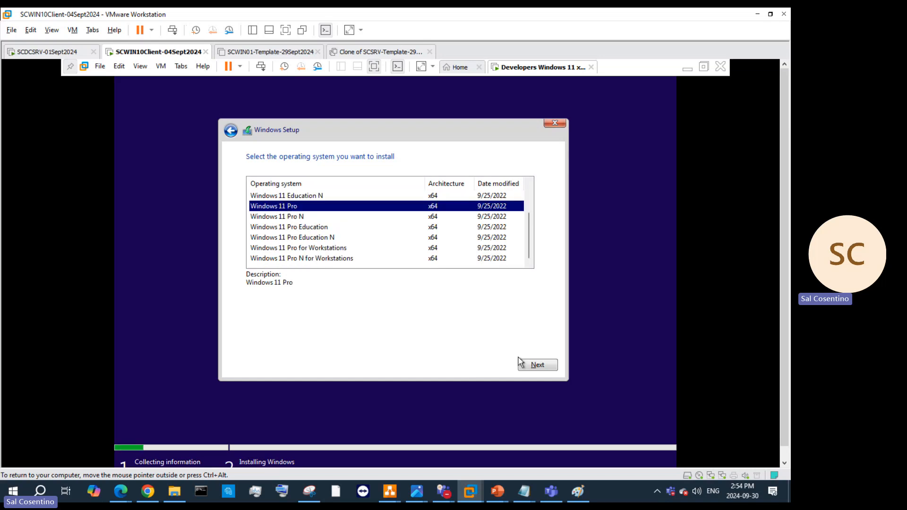
pyautogui.scroll(1, 388, 250)
pyautogui.scroll(1, 388, 251)
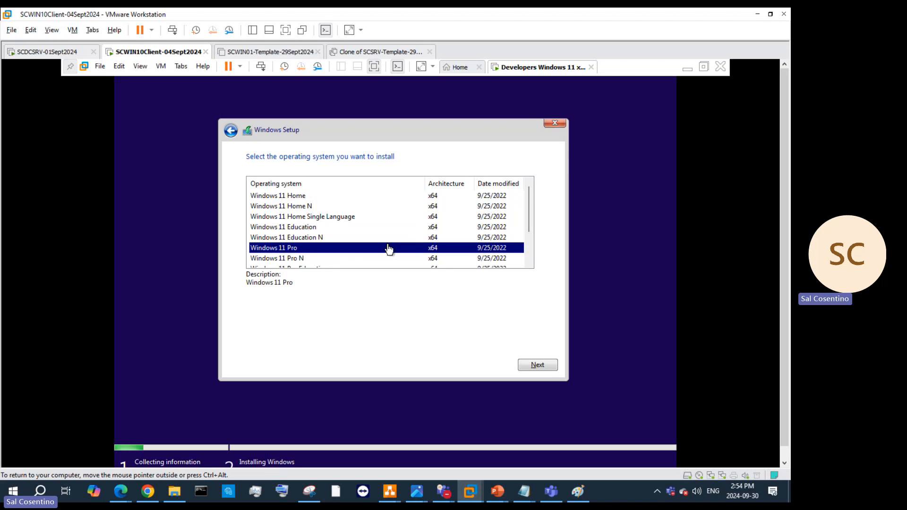
pyautogui.scroll(-2, 389, 240)
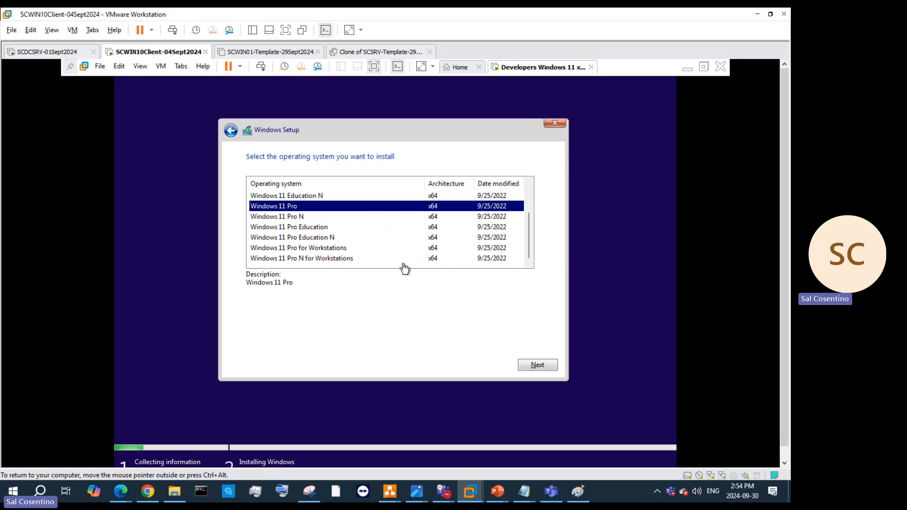
pyautogui.click(538, 367)
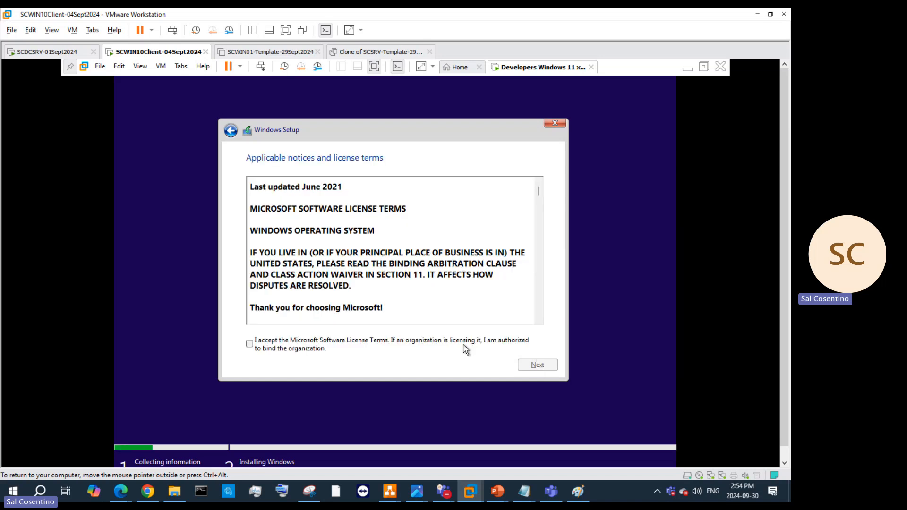
# Accept the Microsoft license terms and choose the Custom Windows-only installation.
pyautogui.scroll(-12, 369, 202)
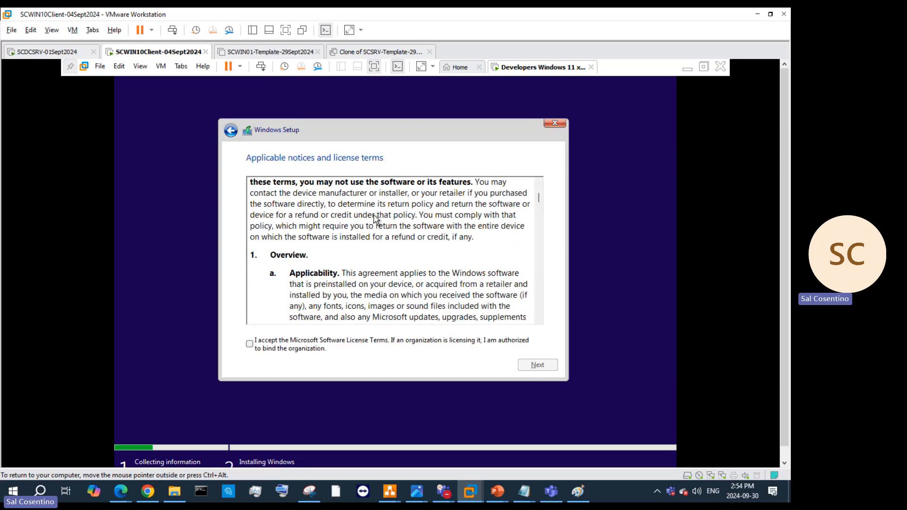
pyautogui.click(250, 344)
pyautogui.click(537, 365)
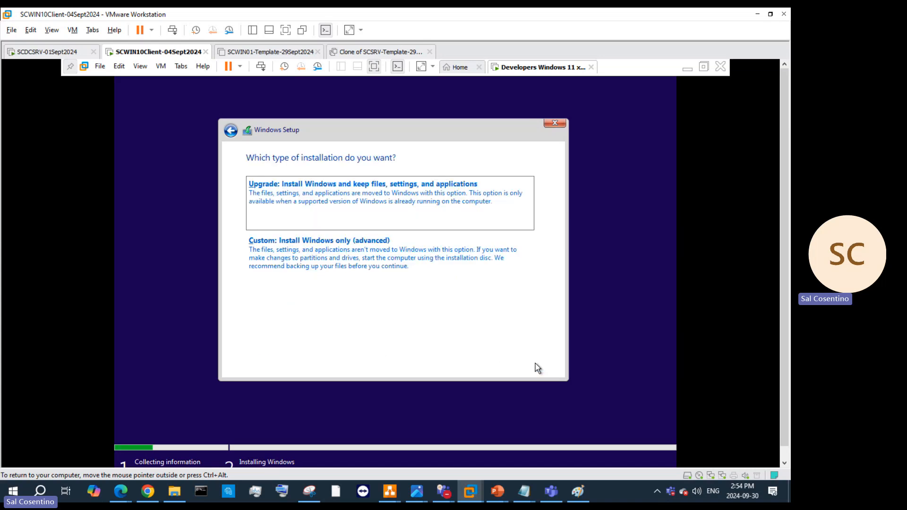
pyautogui.click(359, 258)
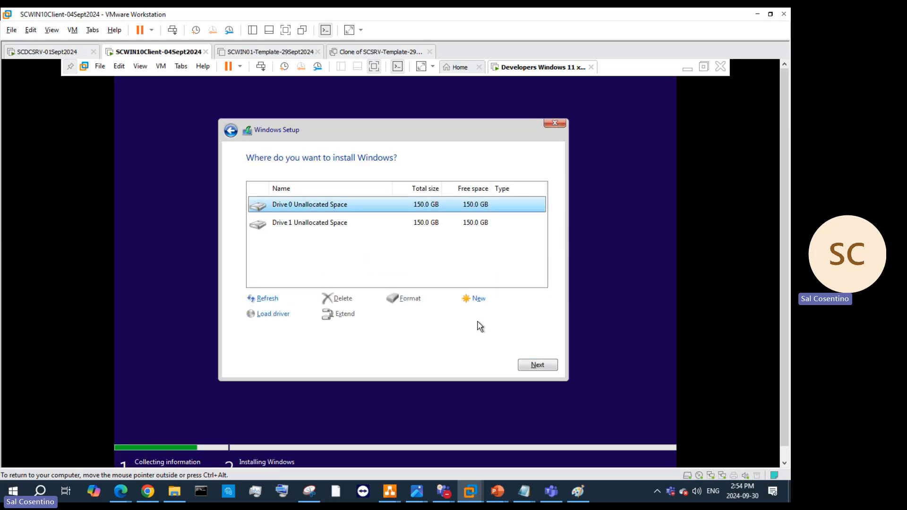
# Start a new partition on Drive 0 and enter a size of 100000 MB.
pyautogui.click(477, 298)
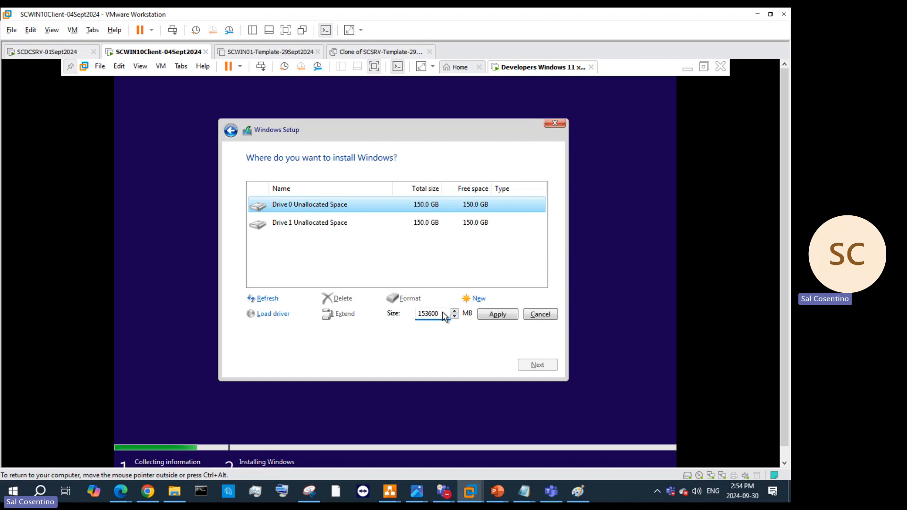
pyautogui.moveTo(443, 313); pyautogui.dragTo(401, 312)
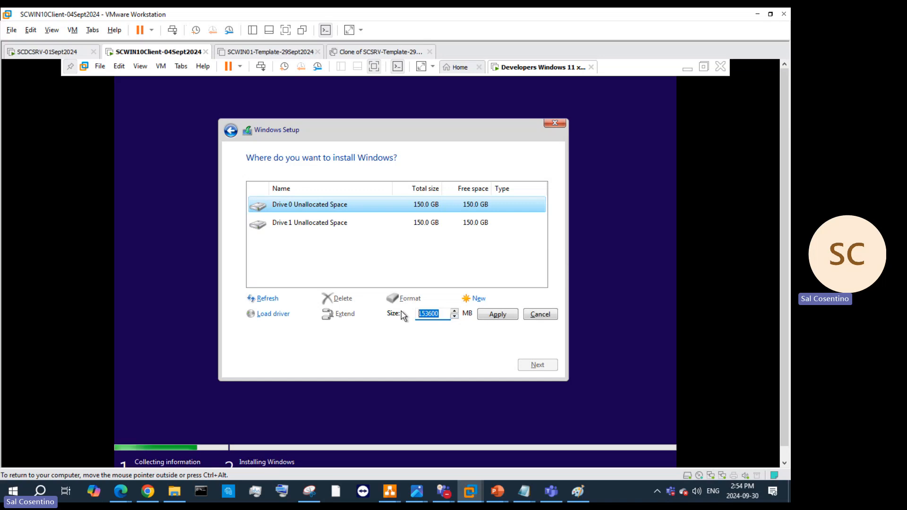
pyautogui.click(373, 301)
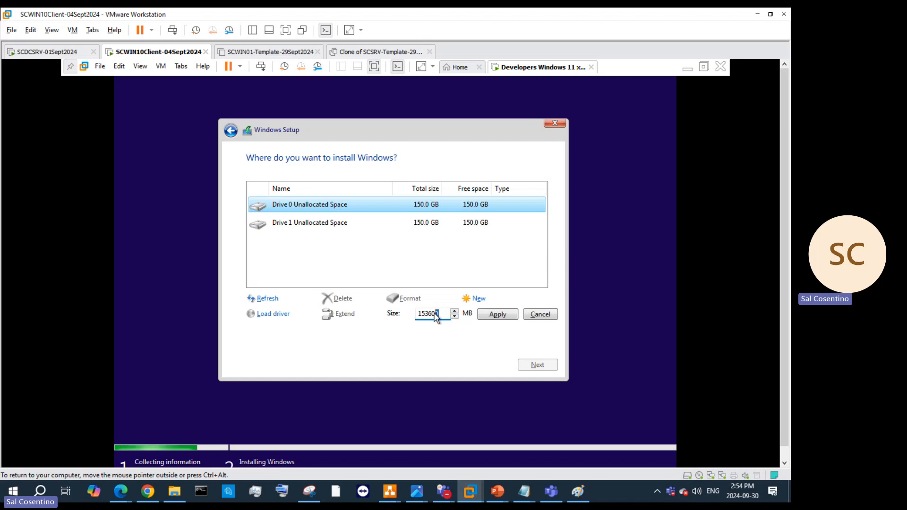
pyautogui.moveTo(438, 317); pyautogui.dragTo(422, 318)
pyautogui.press('End')
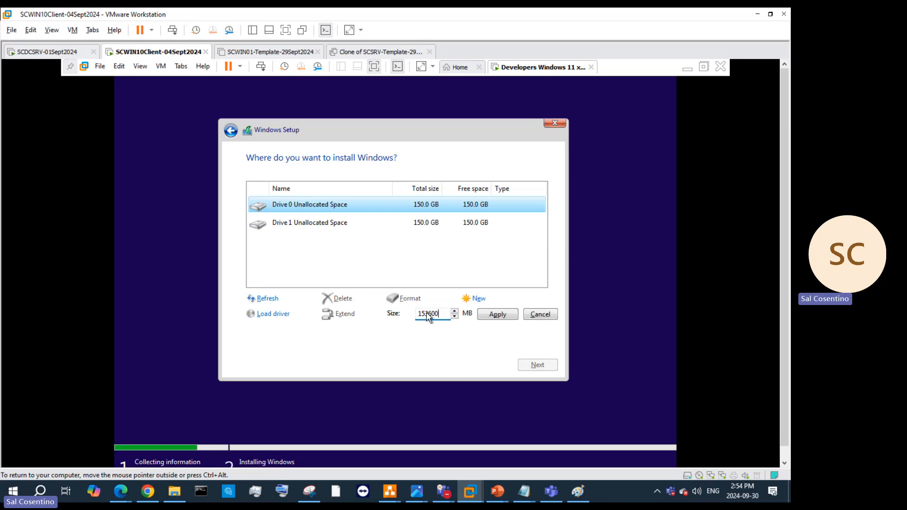
pyautogui.moveTo(439, 315); pyautogui.dragTo(414, 314)
pyautogui.write('15360')
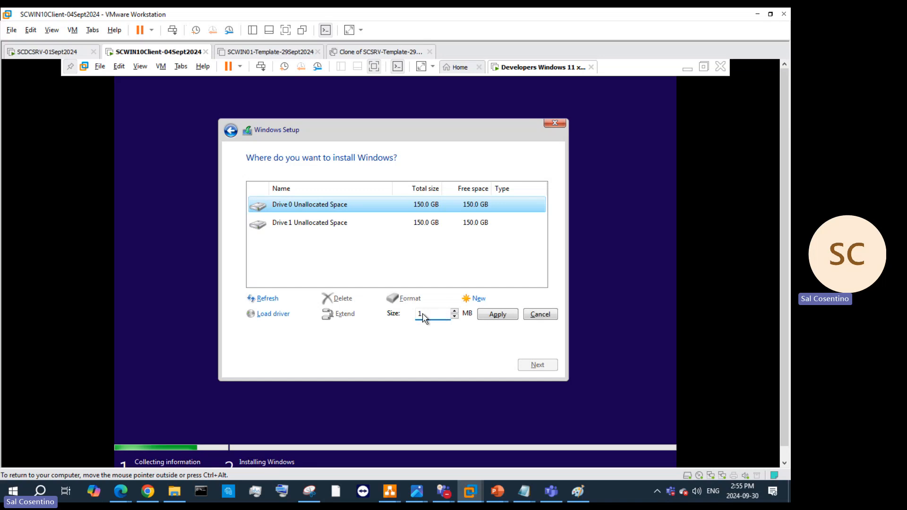
pyautogui.write('00000')
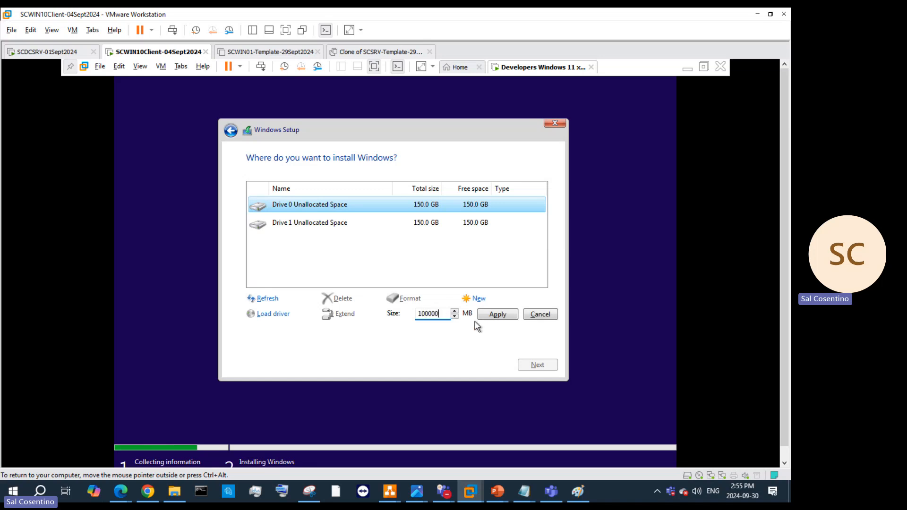
# Create the partition with extra system partitions, then install Windows to Drive 1's unallocated space.
pyautogui.click(495, 315)
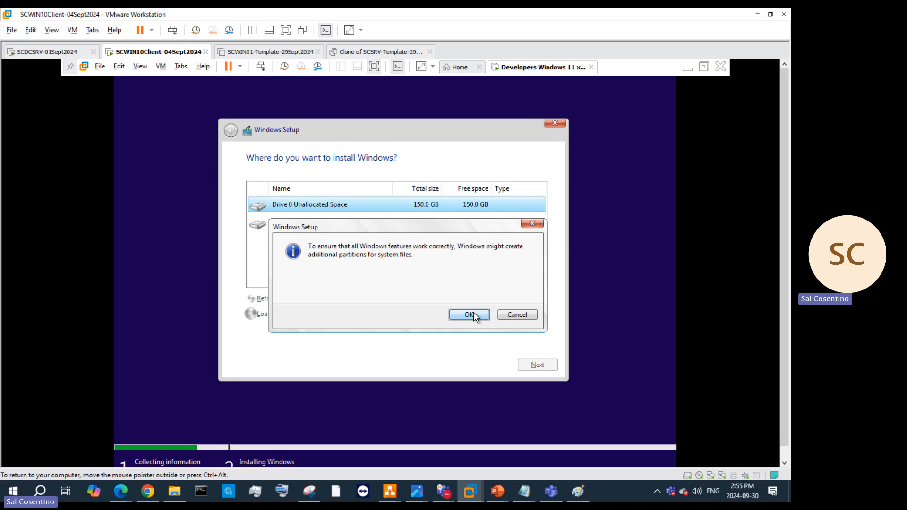
pyautogui.click(470, 316)
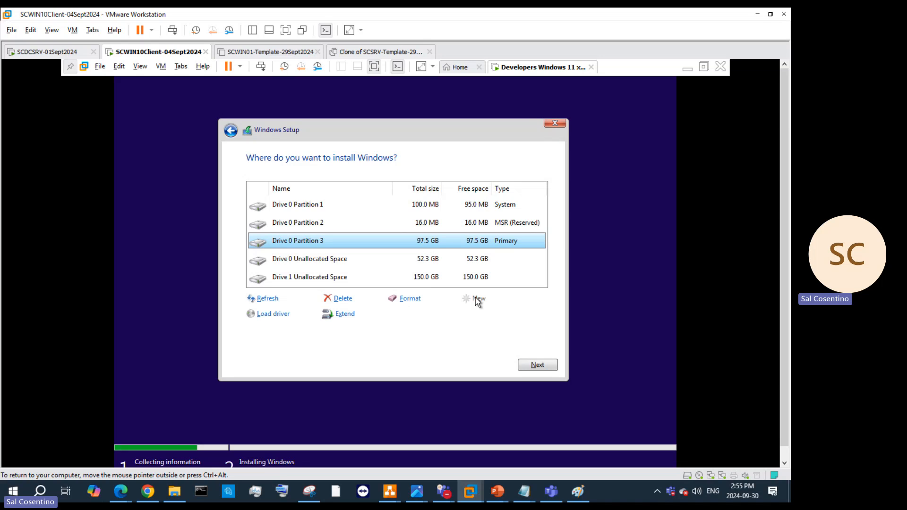
pyautogui.click(426, 279)
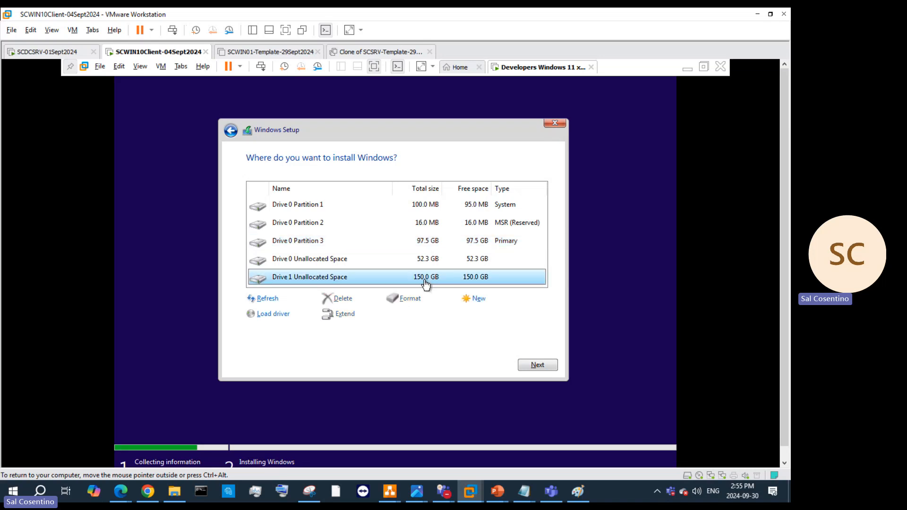
pyautogui.click(548, 368)
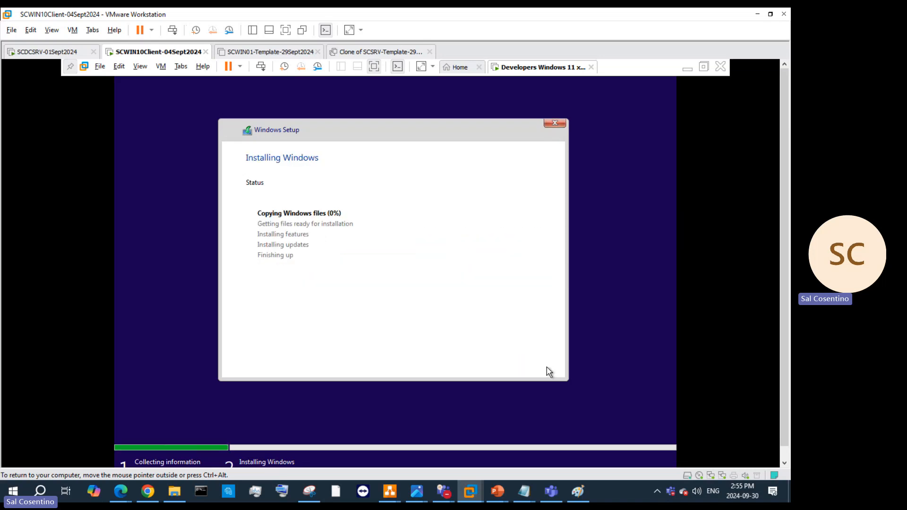